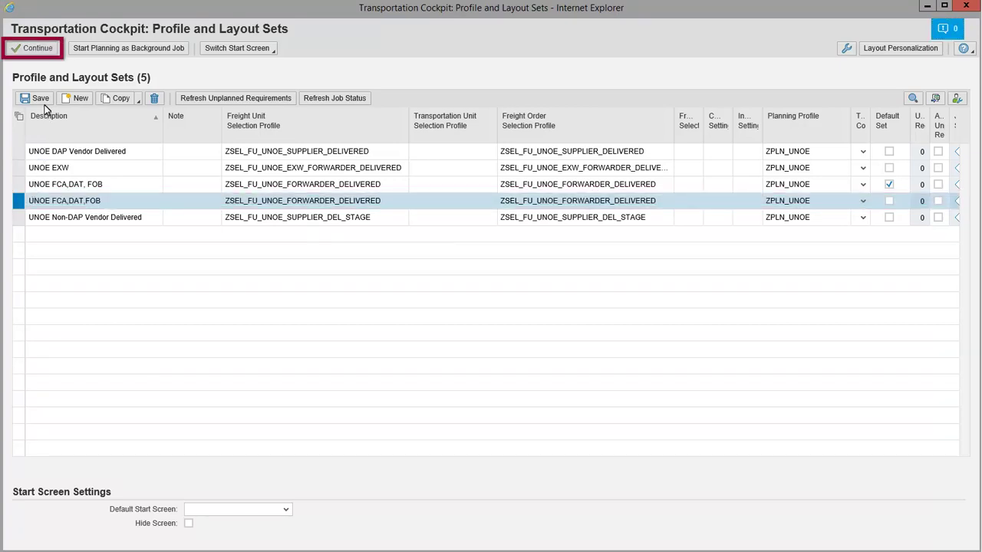
- Open the transportation cockpit with the UNOE FCA,DAT,FOB profile set and dismiss the message list
left_click(37, 48)
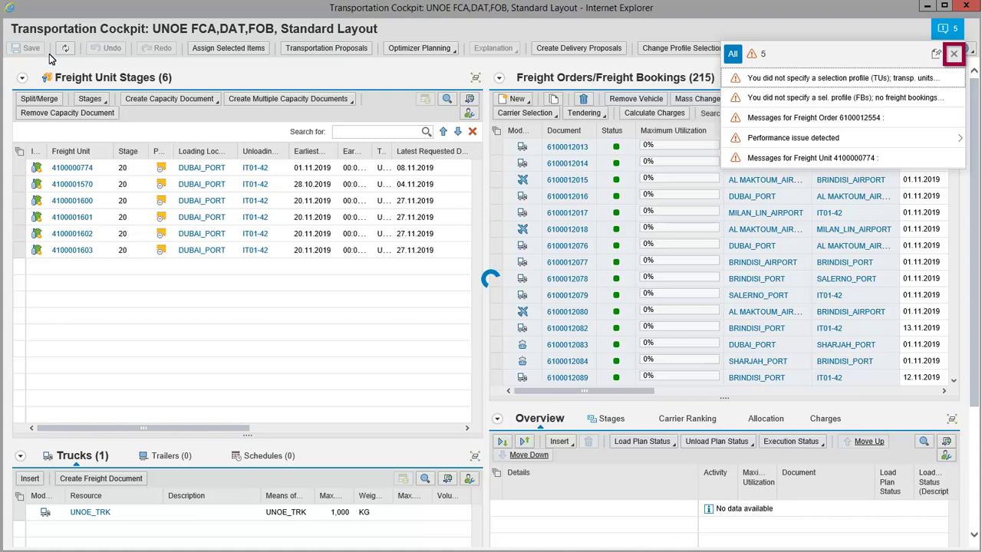
left_click(953, 56)
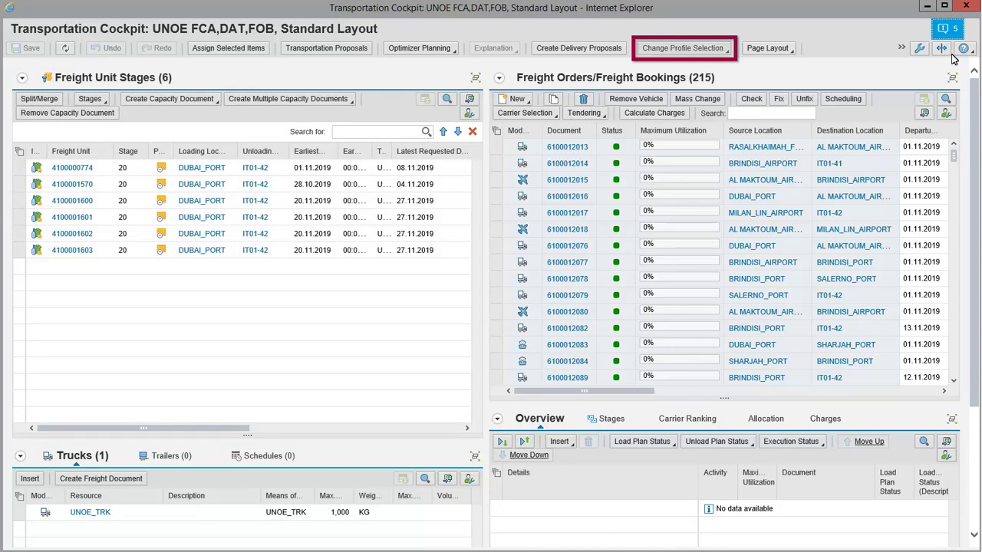
- Switch the cockpit to the UNOE DAP Vendor Delivered profile, followed by the UNOE EXW profile
left_click(726, 52)
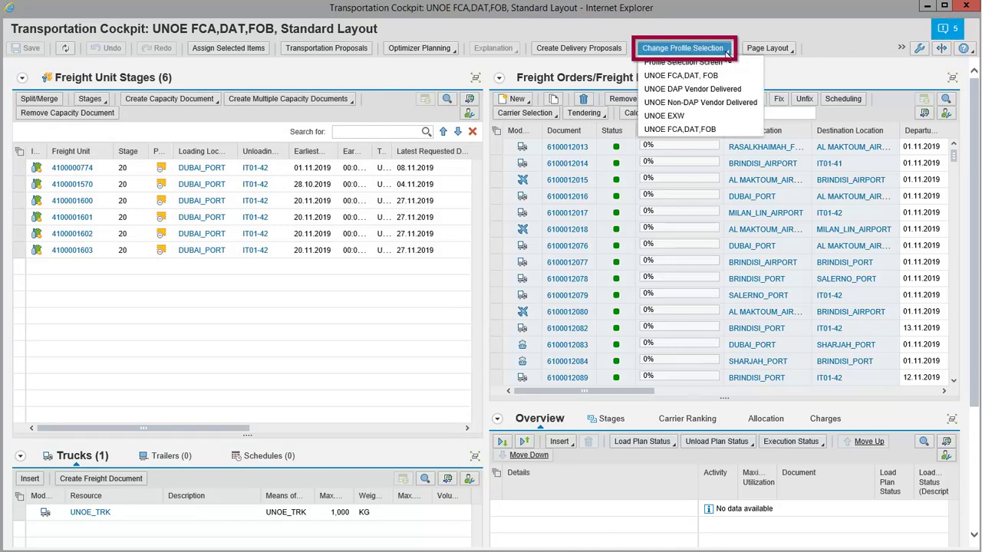
left_click(722, 94)
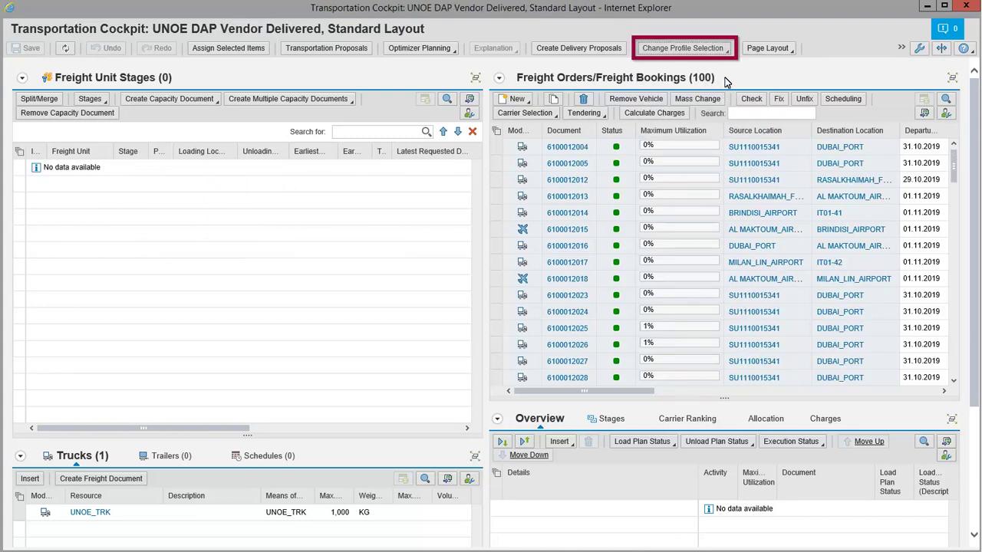
left_click(727, 52)
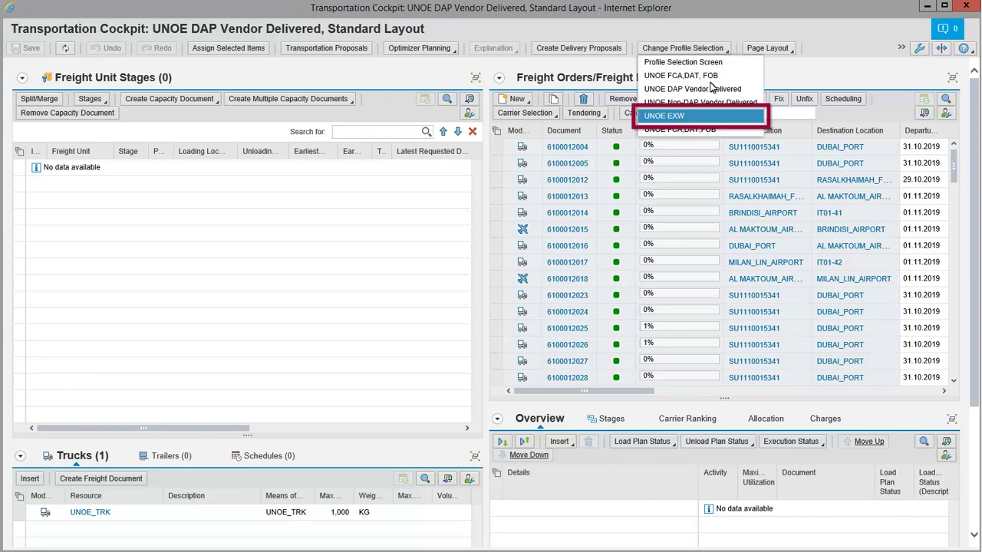
left_click(712, 115)
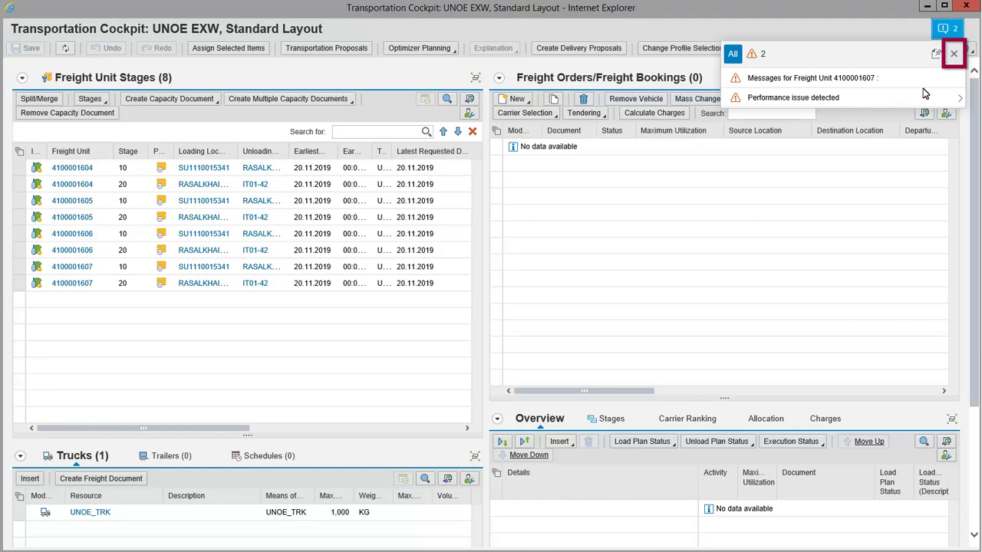
- Reopen the cockpit with the UNOE FCA,DAT,FOB set through the profile selection screen and maximize the Freight Unit Stages area
left_click(727, 52)
left_click(730, 62)
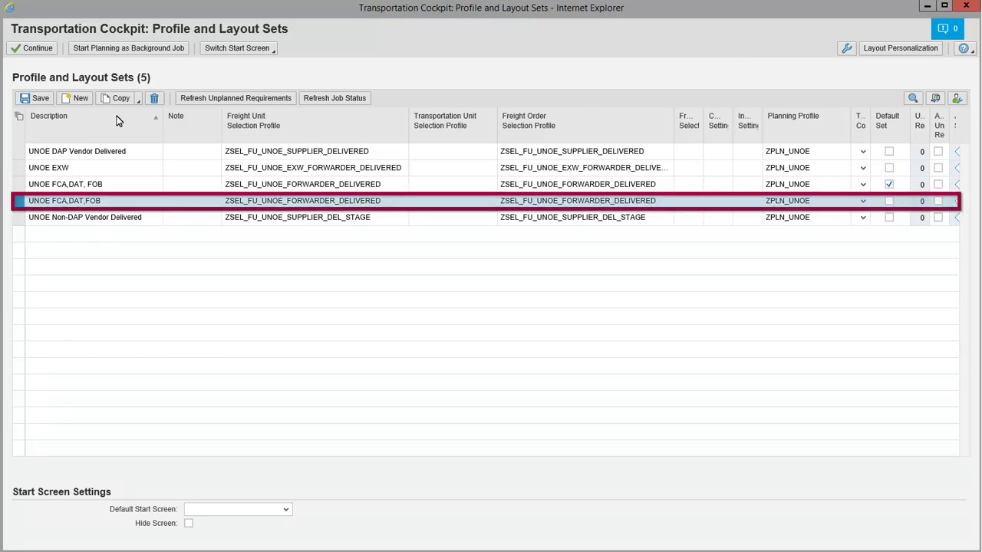
left_click(18, 201)
left_click(37, 49)
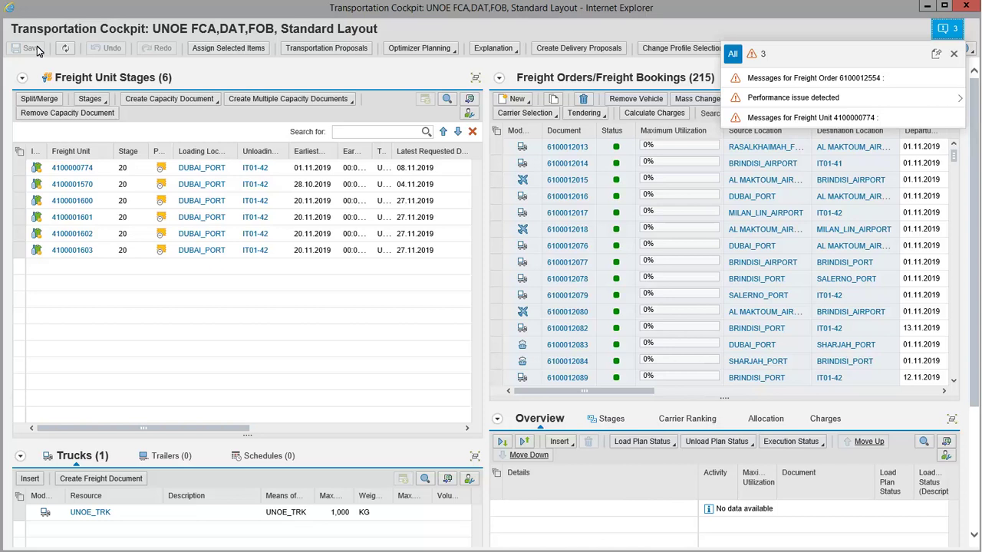
left_click(954, 55)
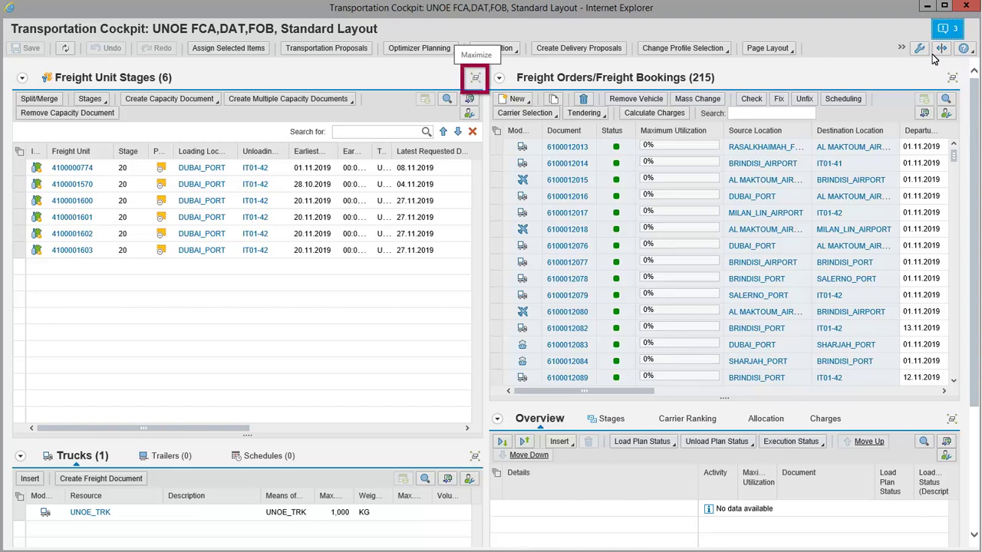
left_click(476, 80)
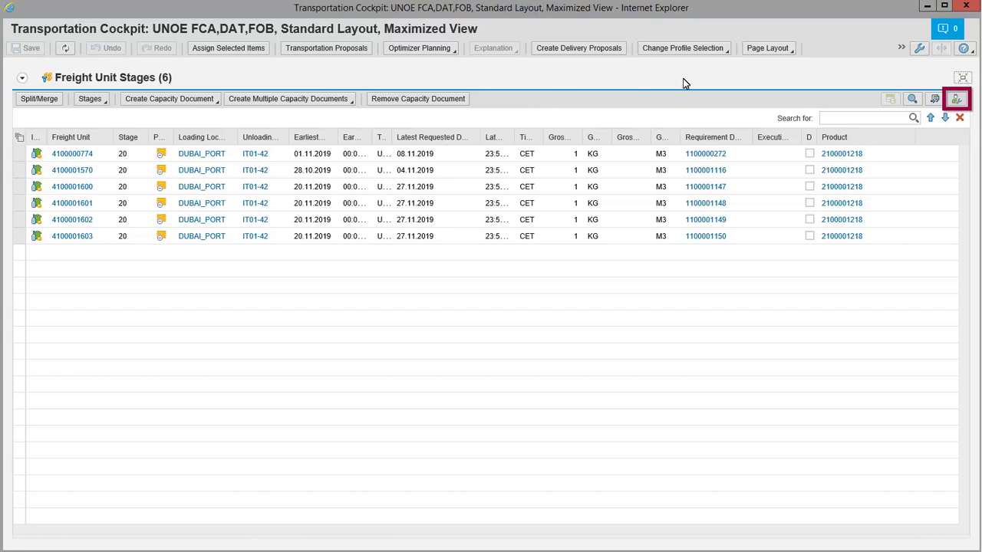
- Add Carrier to the displayed columns in the Freight Unit Stages personalization and move it to the first position
left_click(957, 102)
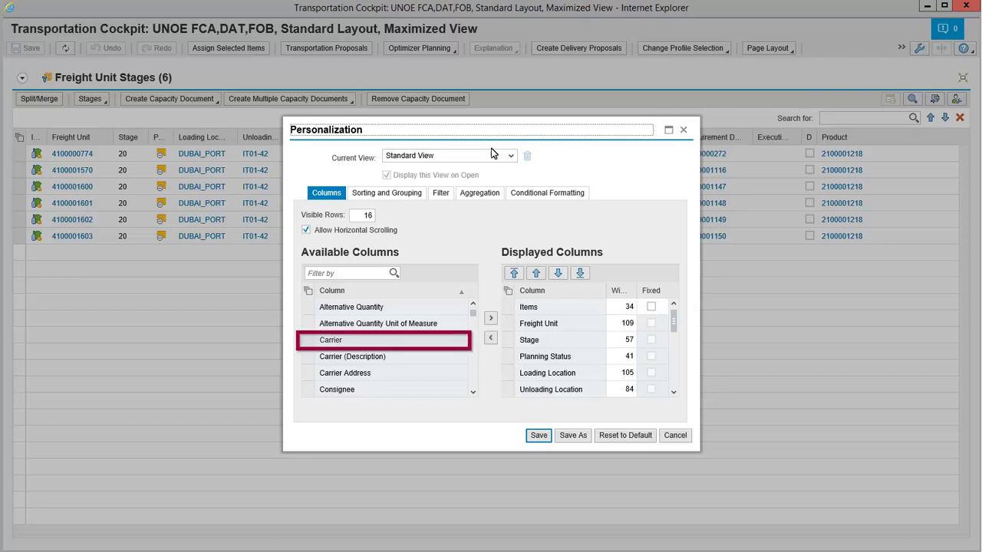
left_click(310, 343)
left_click(491, 318)
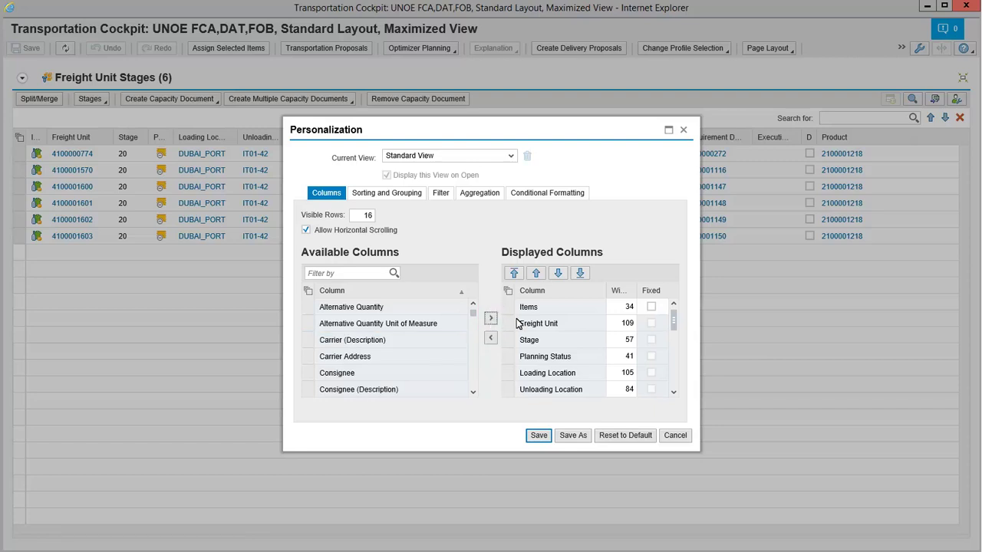
left_click_drag(674, 323, 675, 391)
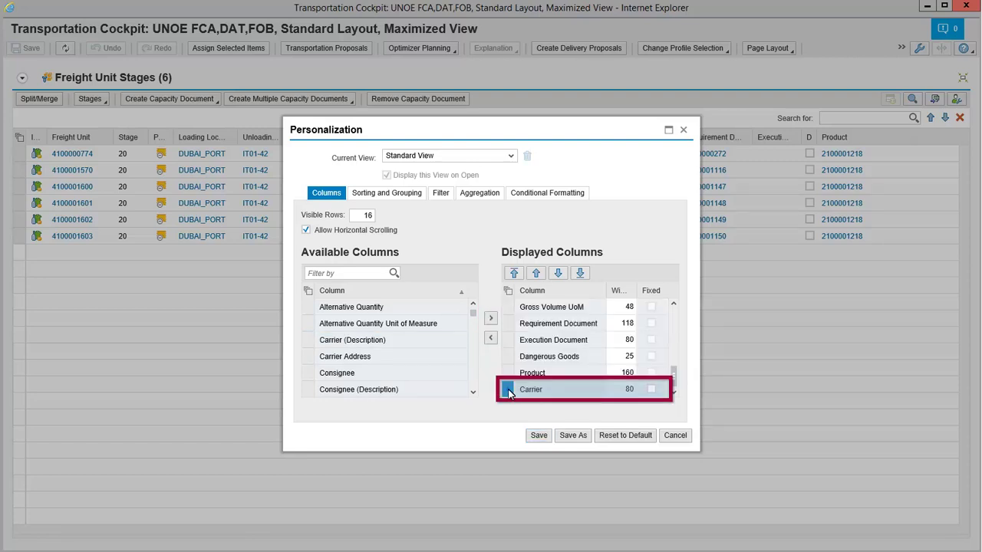
left_click(536, 275)
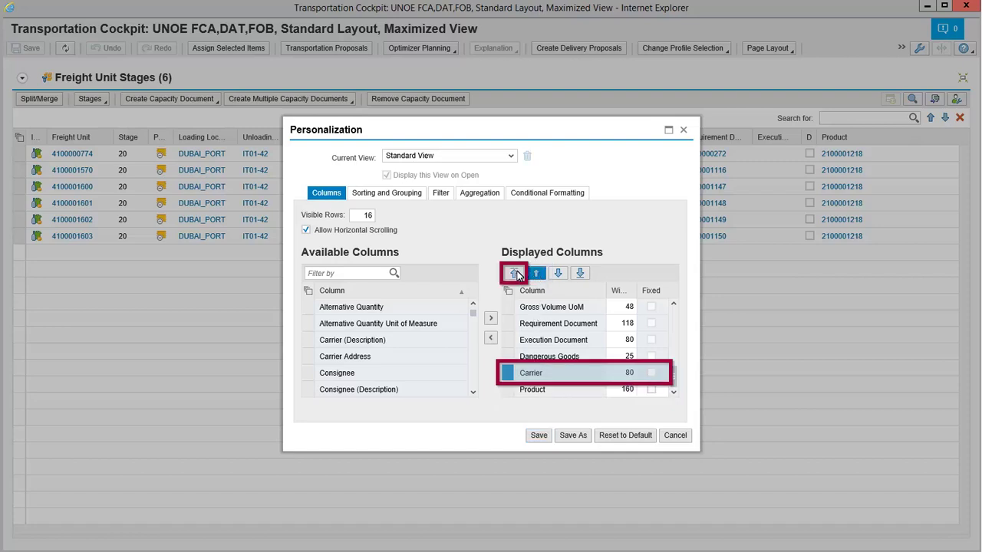
left_click(515, 274)
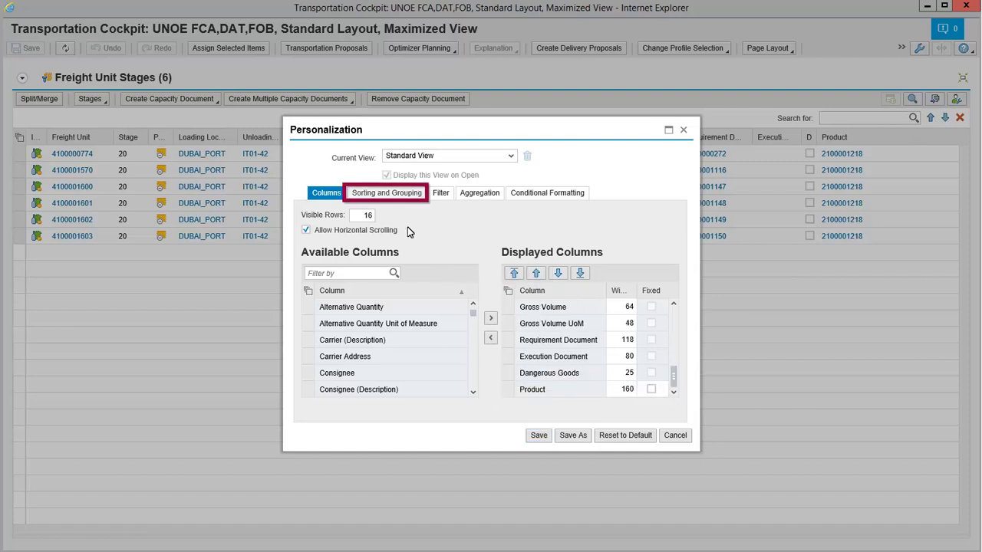
- Review the sorting, filter and conditional formatting settings of the personalization, and discard its changes
left_click(403, 198)
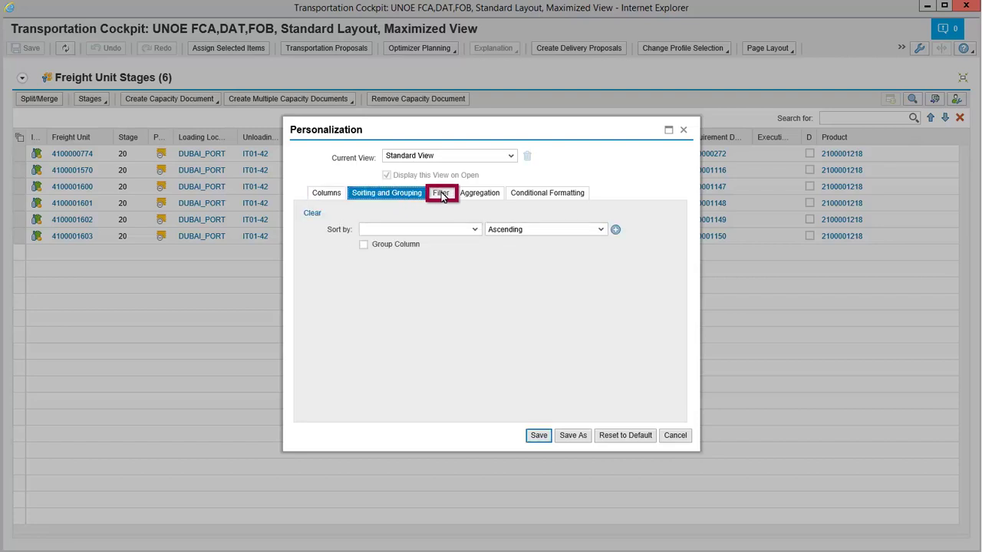
left_click(443, 195)
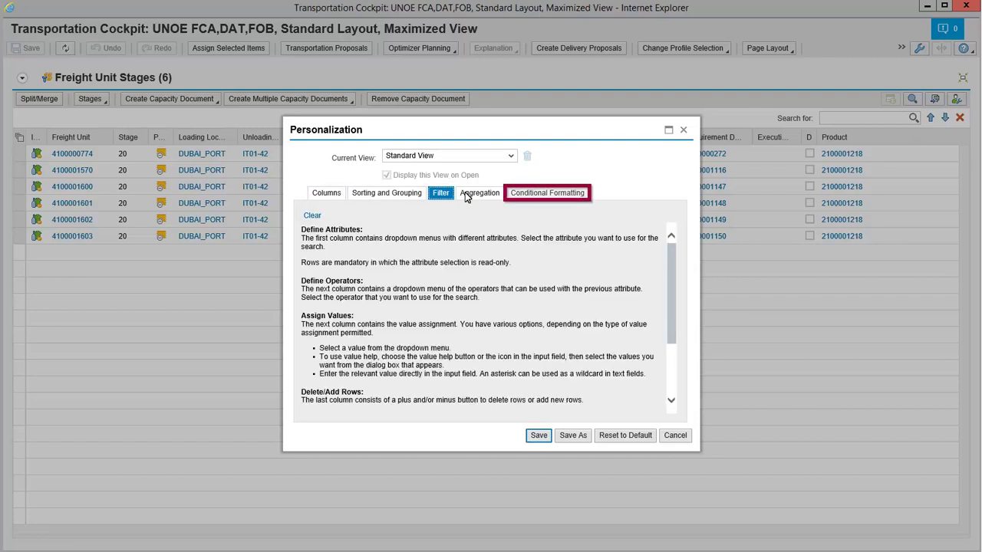
left_click(540, 196)
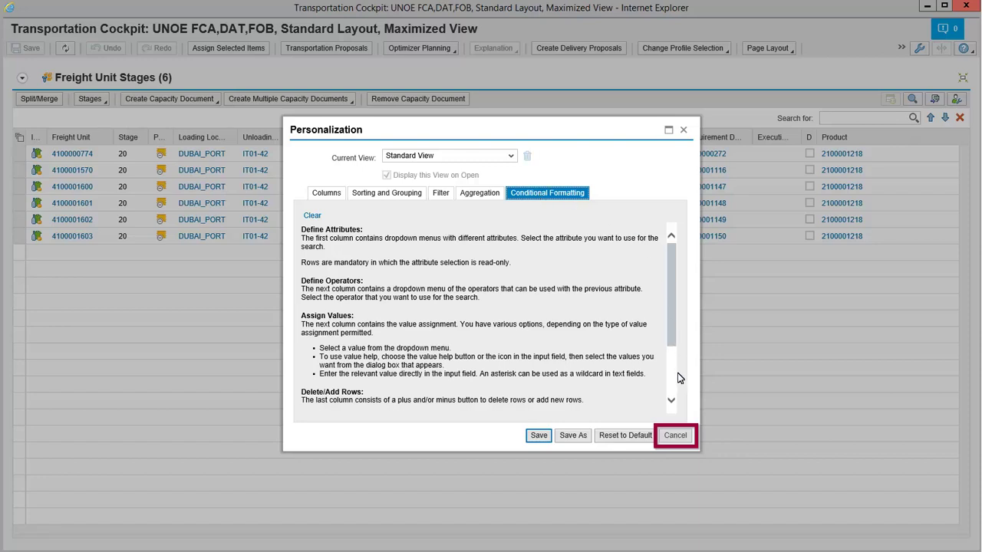
left_click(676, 435)
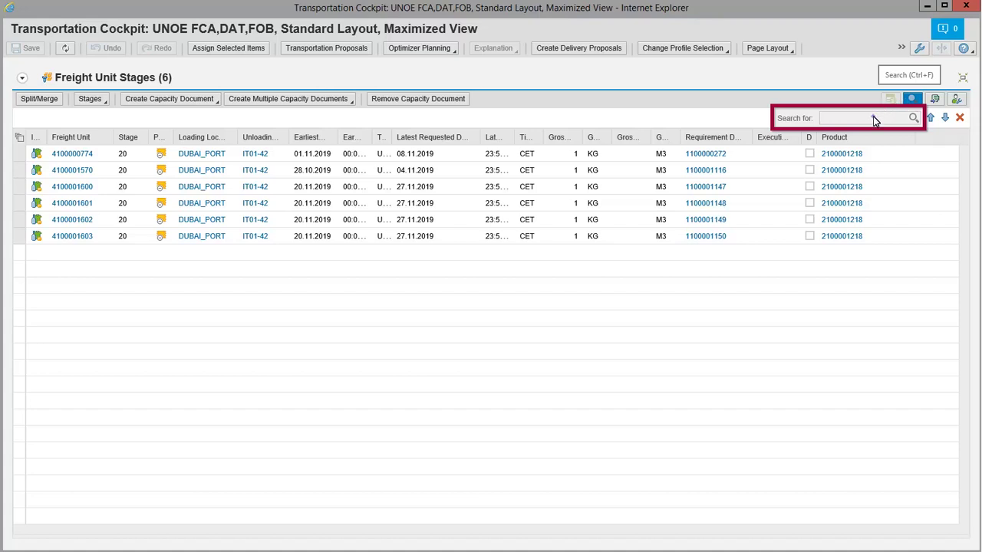
key("ctrl+v")
key("Return")
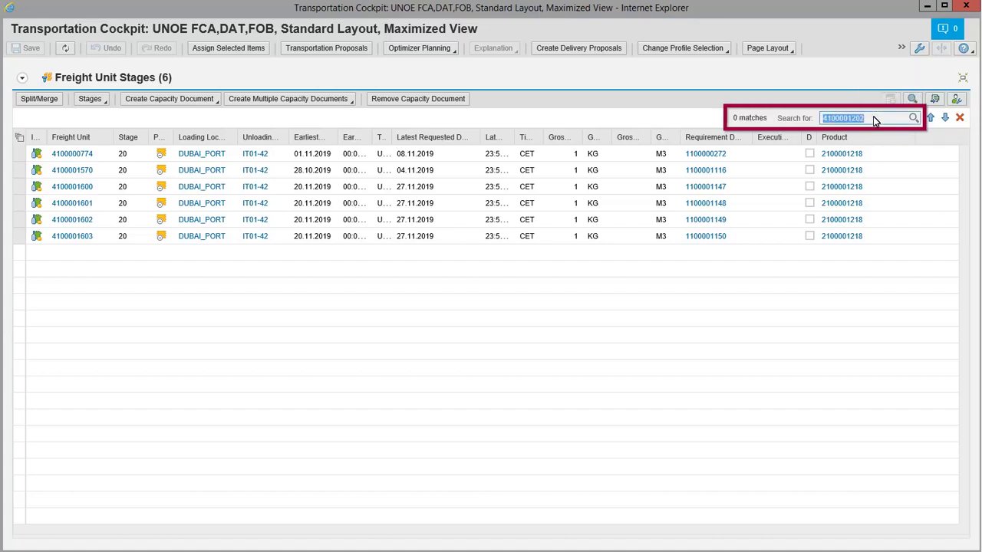
type("4100")
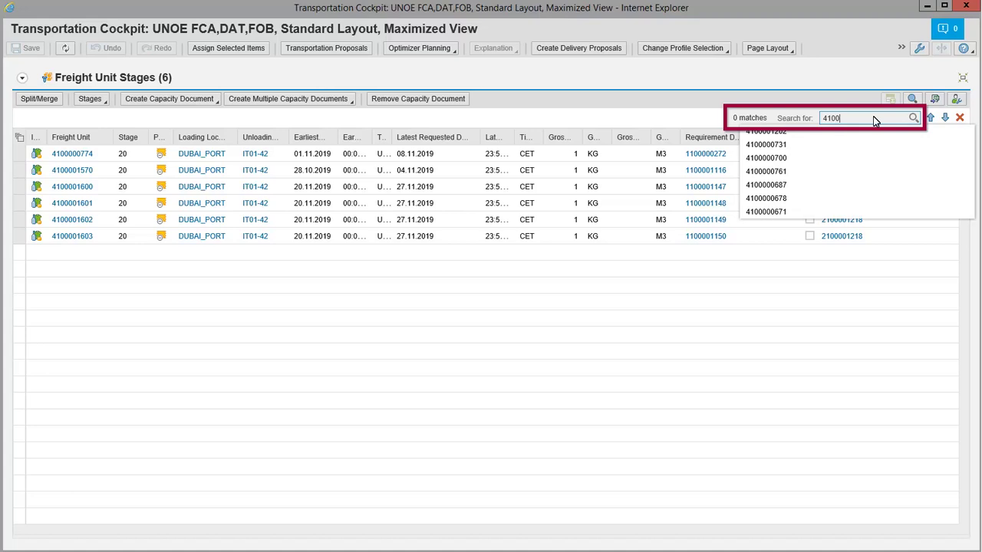
type("001602")
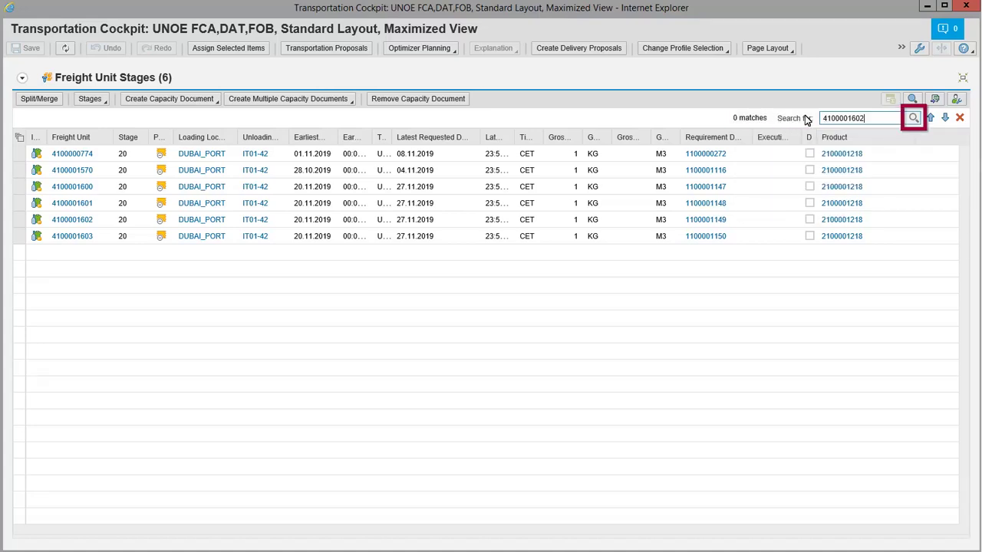
left_click(912, 119)
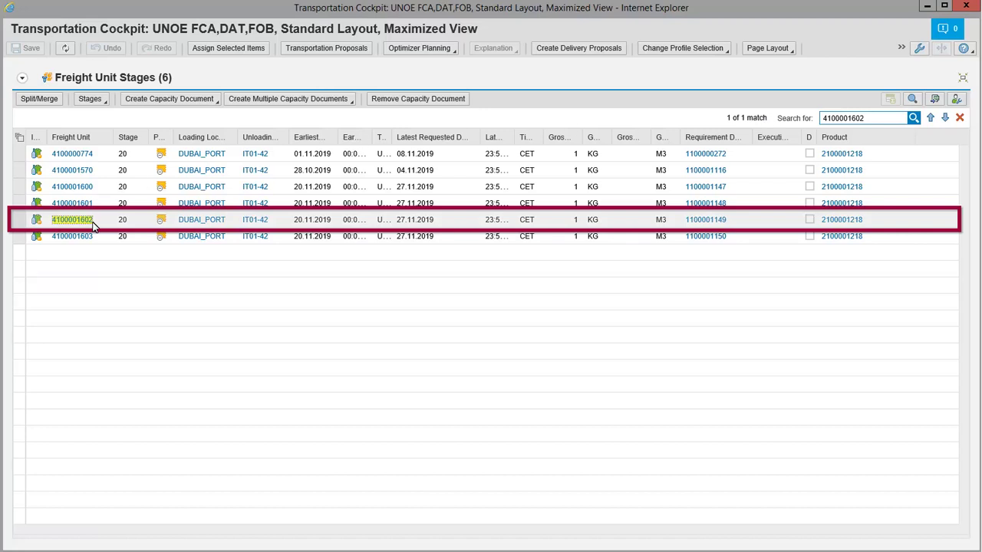
mouse_move(94, 226)
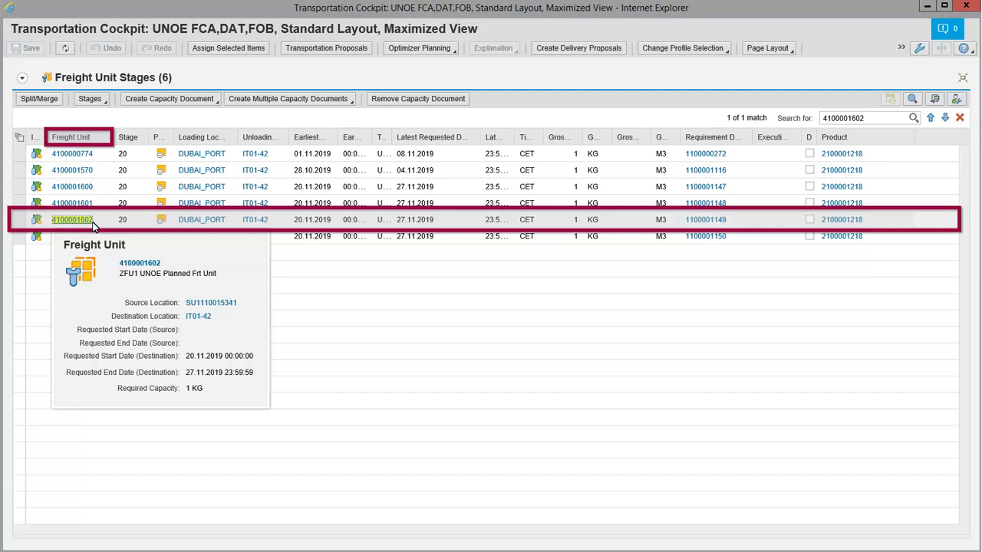
- Examine the sorting, grouping and filter options of the freight unit, loading location and earliest date columns
left_click(82, 141)
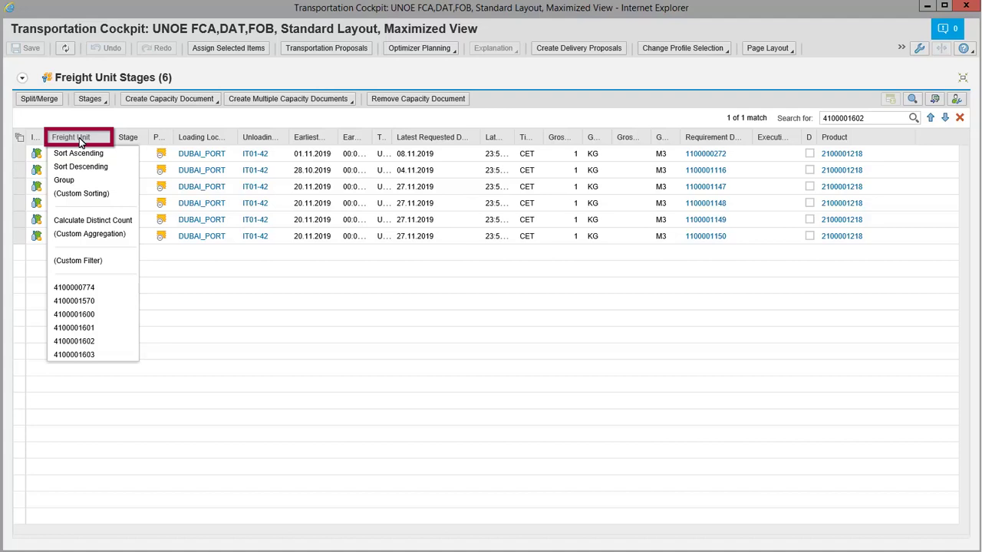
left_click(198, 138)
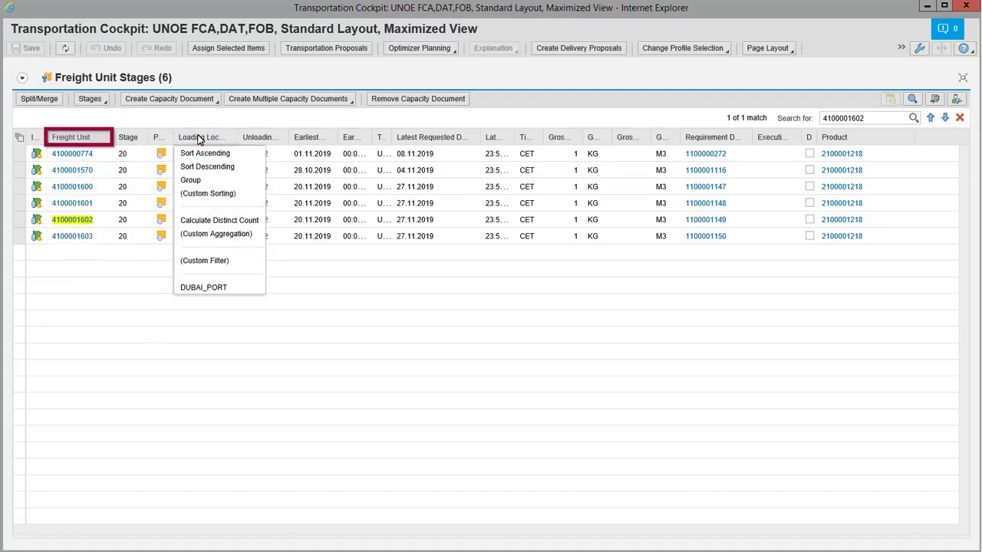
left_click(314, 143)
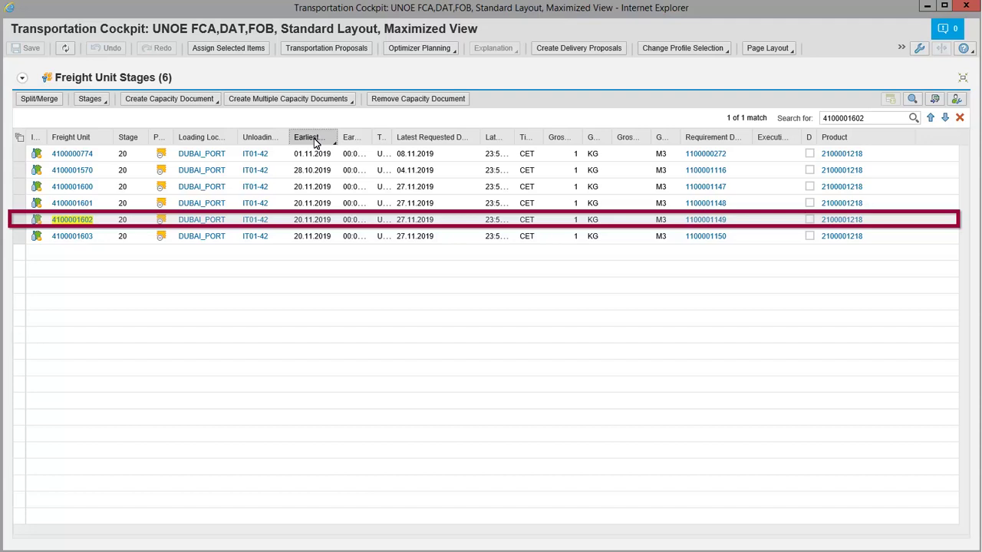
left_click(19, 221)
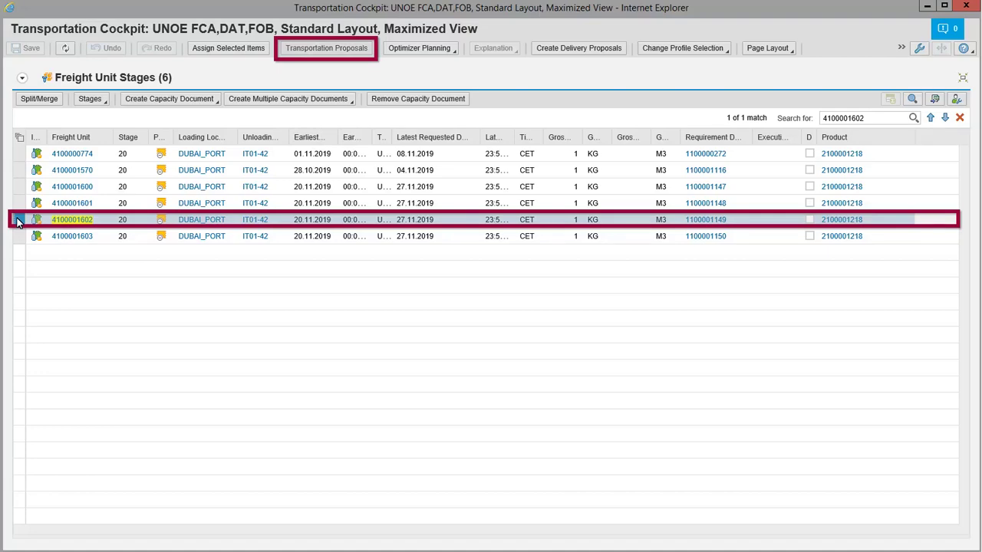
left_click(340, 49)
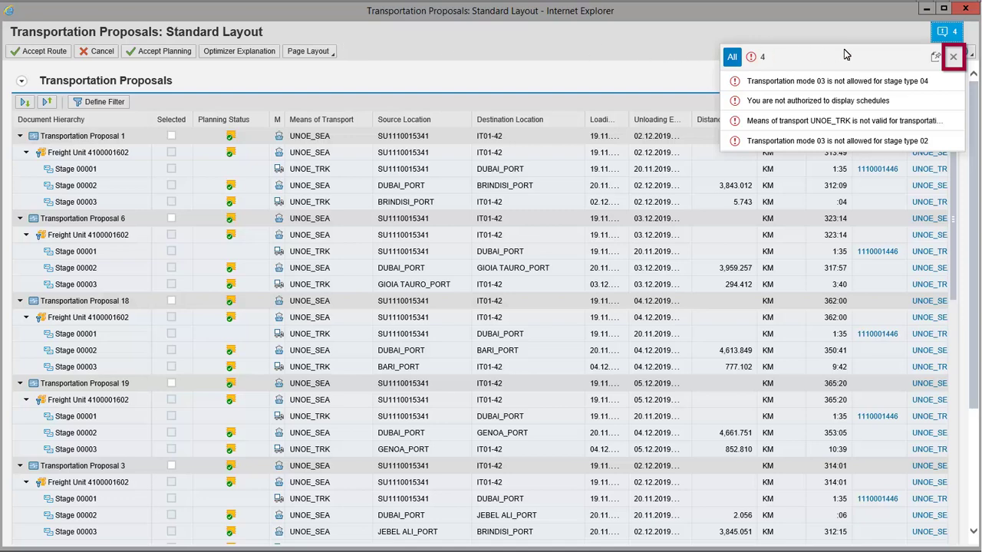
left_click(953, 59)
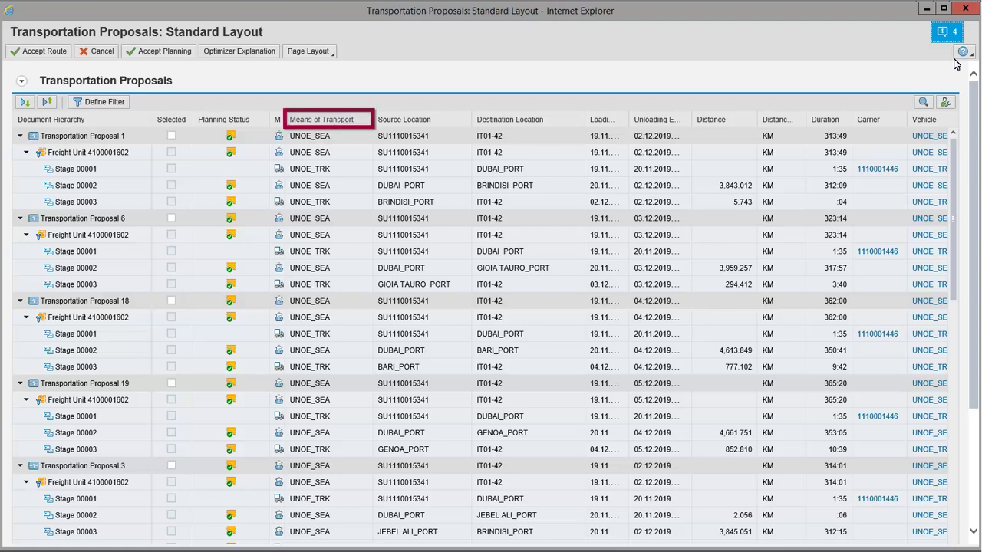
- Examine the sorting options of the Means of Transport, Distance and Duration columns in the transportation proposals
left_click(343, 122)
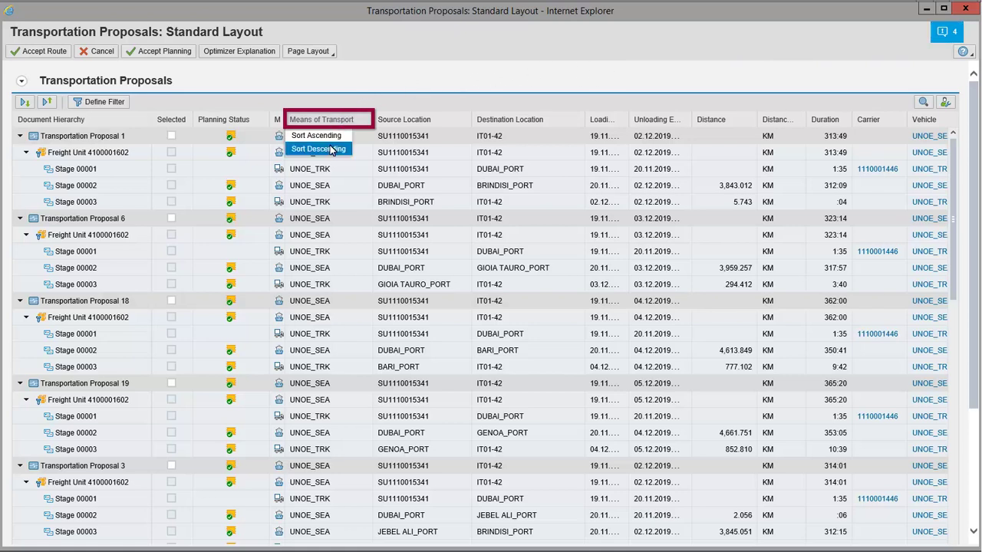
left_click(720, 119)
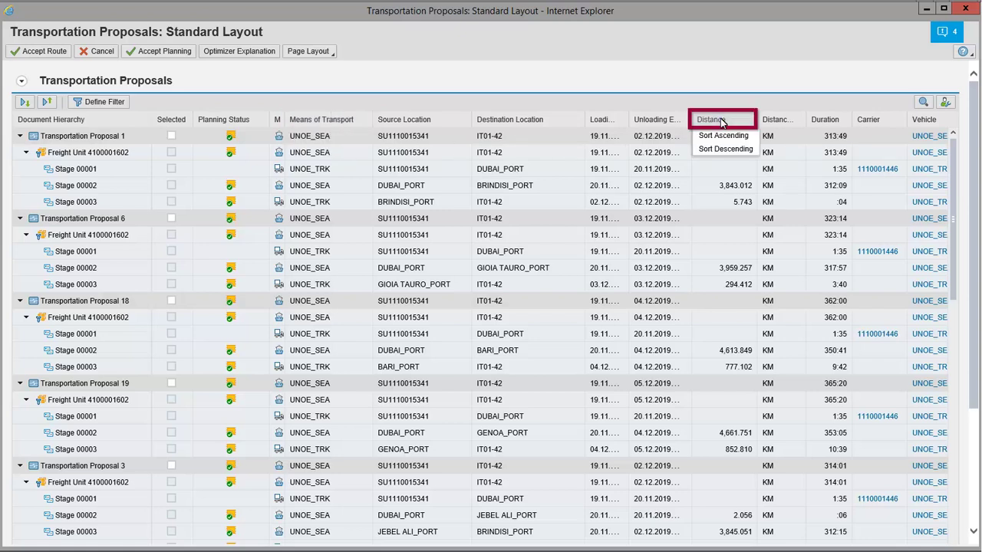
left_click(829, 119)
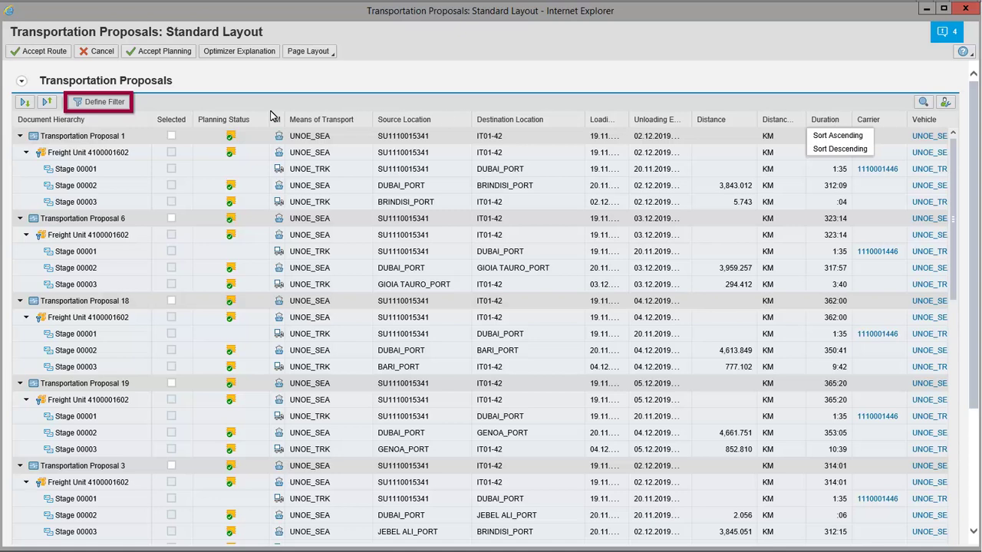
- Filter the transportation proposals to entries whose Means of Transport contains SEA
left_click(96, 105)
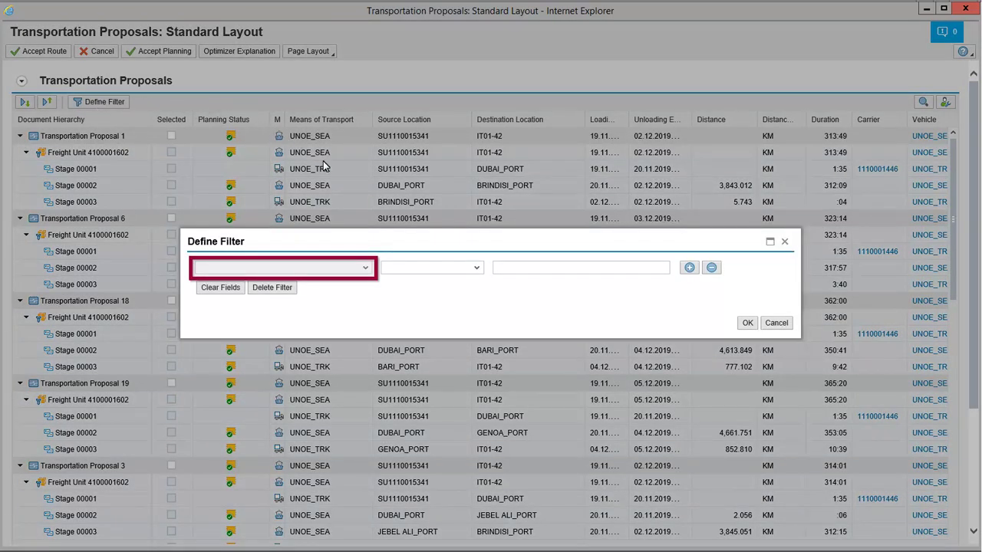
left_click(367, 270)
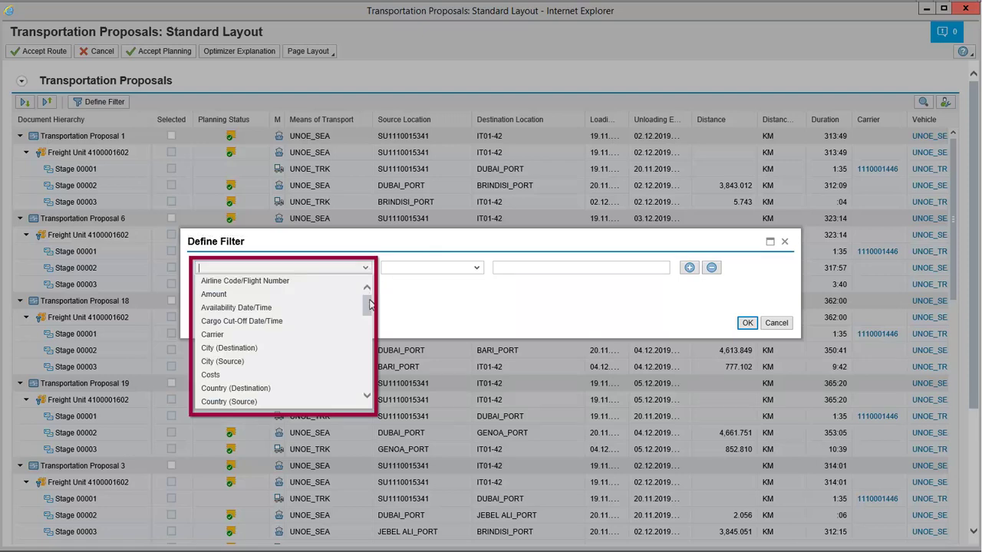
left_click_drag(370, 307, 370, 359)
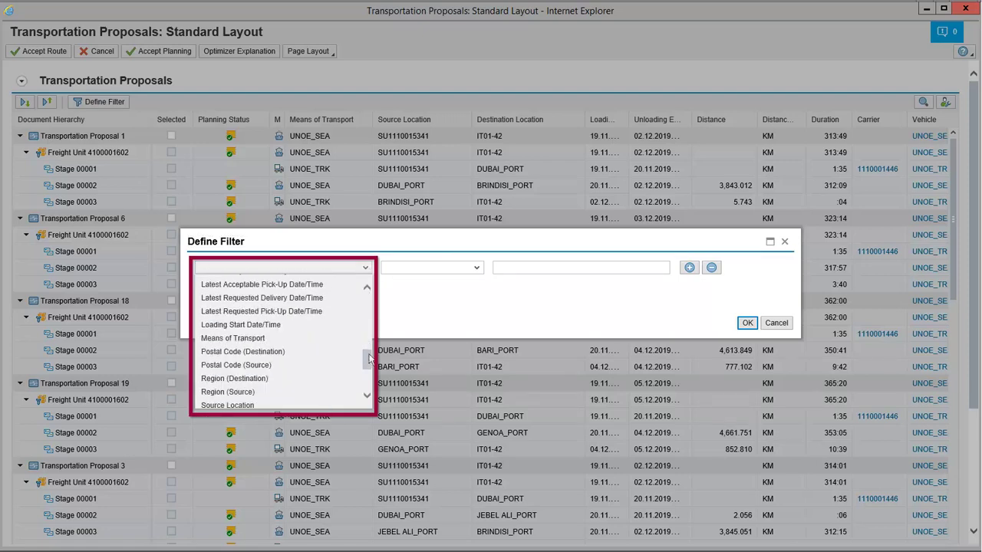
left_click(290, 340)
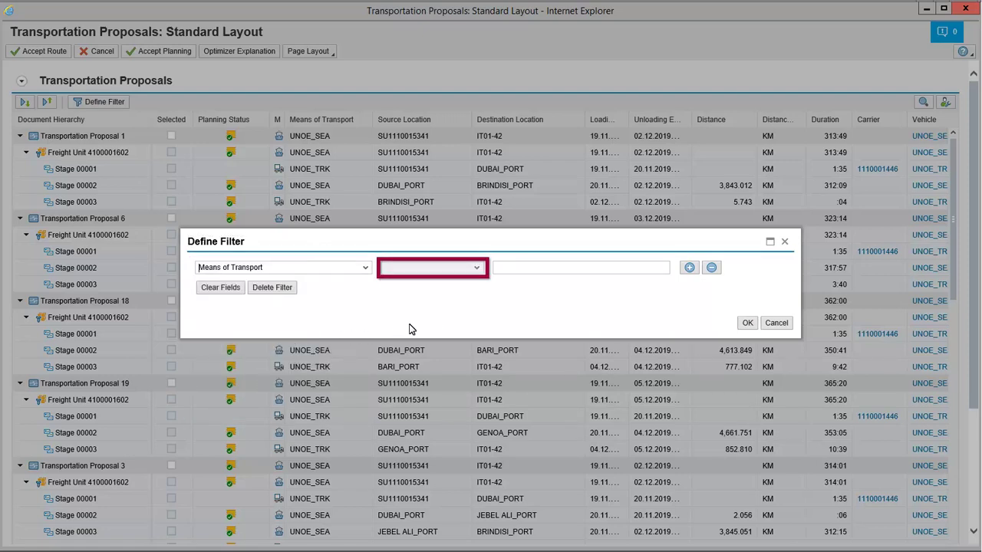
left_click(476, 267)
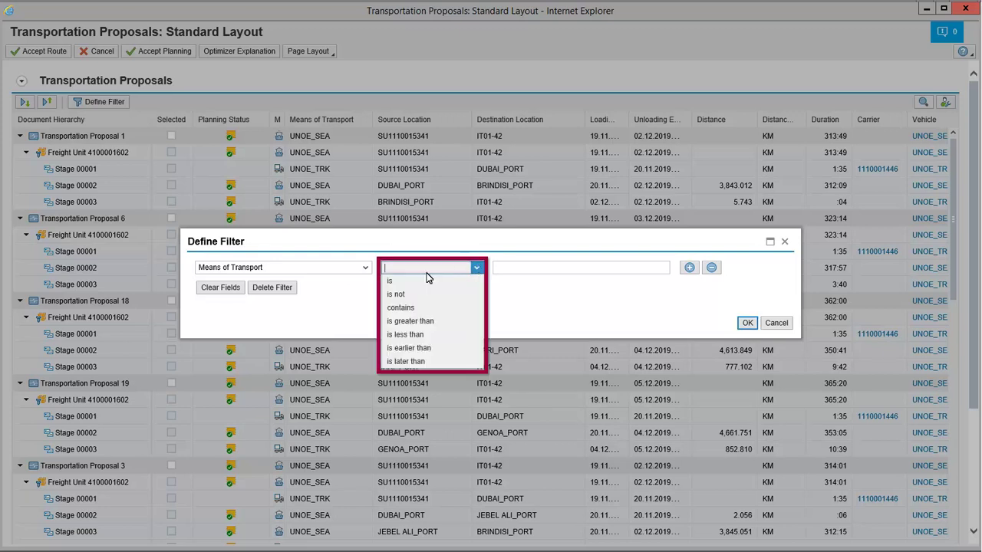
left_click(399, 307)
left_click(532, 273)
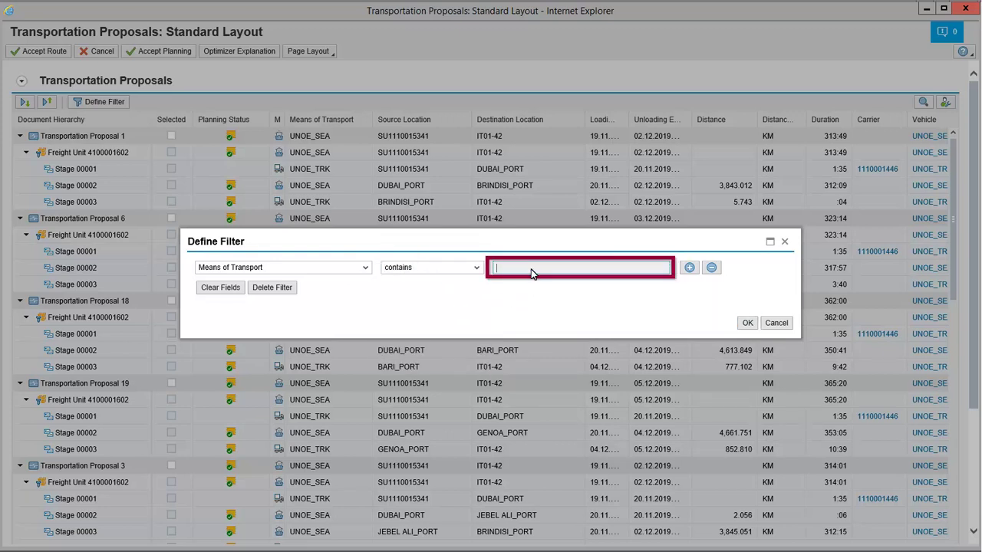
type("SEA")
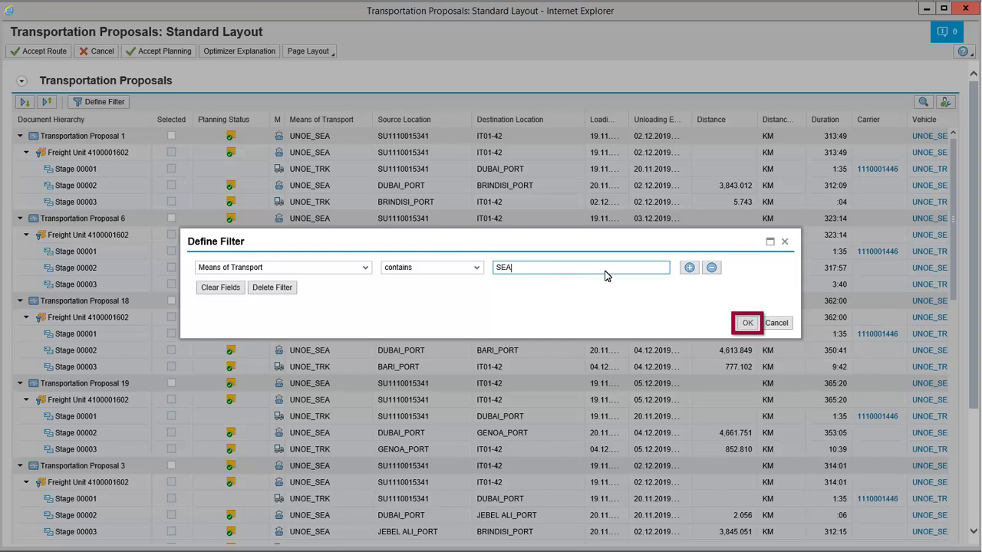
left_click(744, 323)
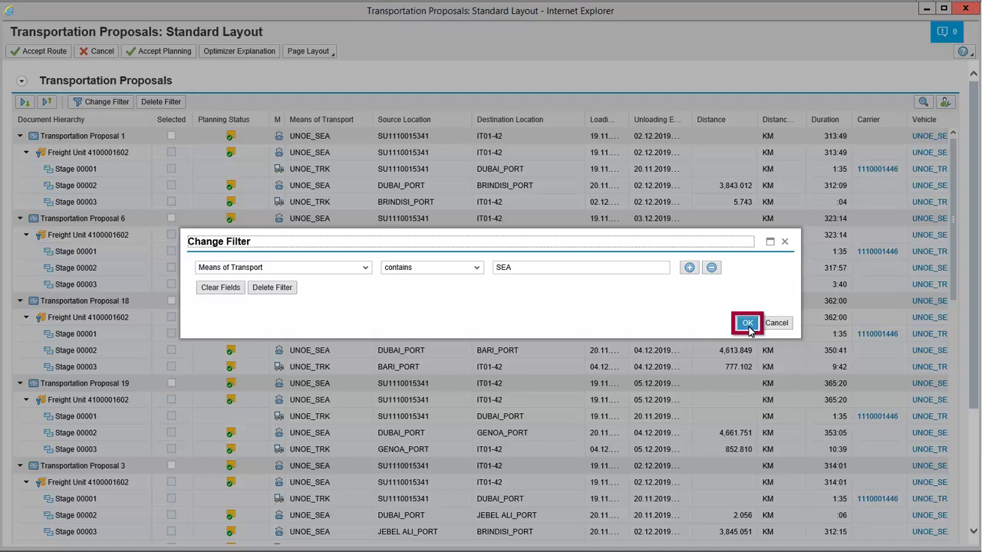
left_click(748, 324)
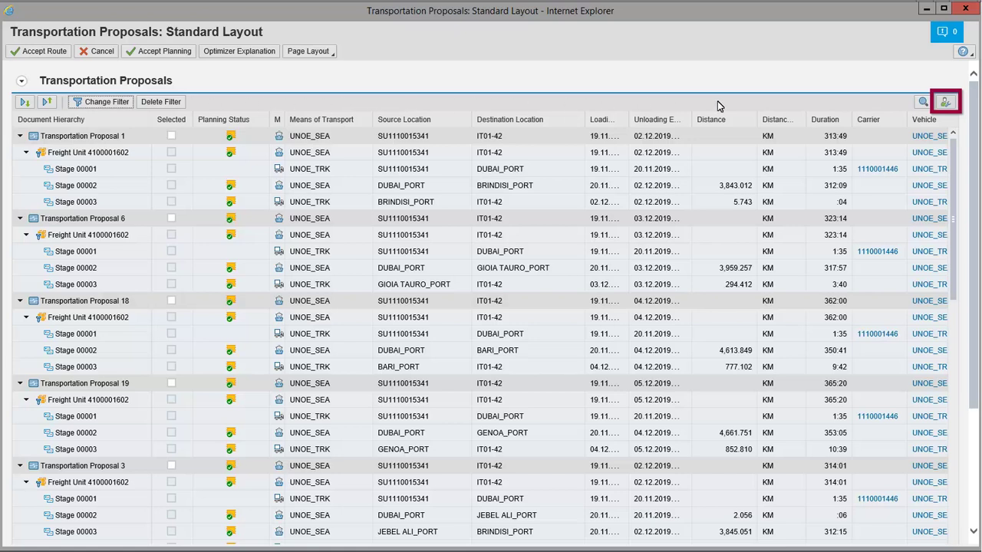
- Try adding the Carrier (Description) column in the proposals' personalization, view the conditional formatting settings, and discard the changes
left_click(944, 104)
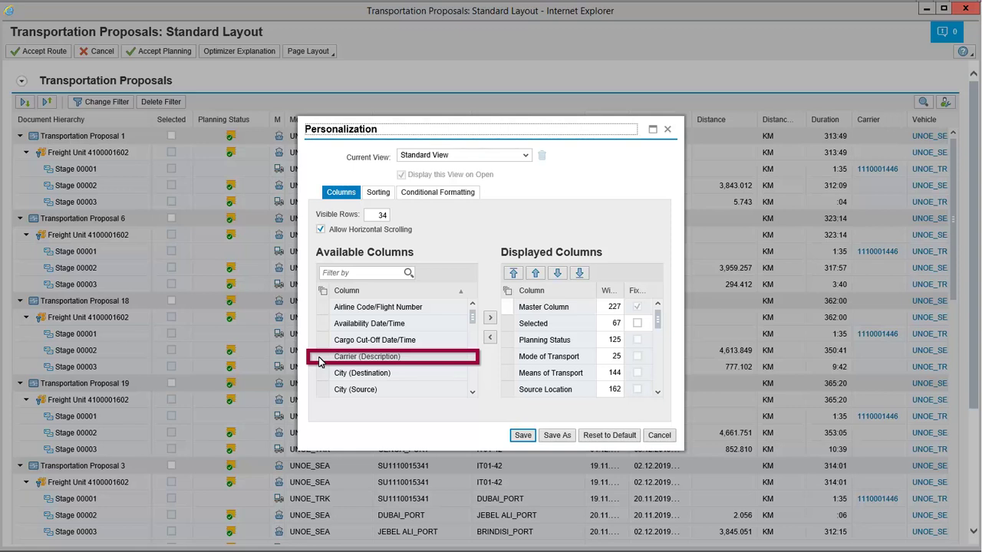
left_click(490, 318)
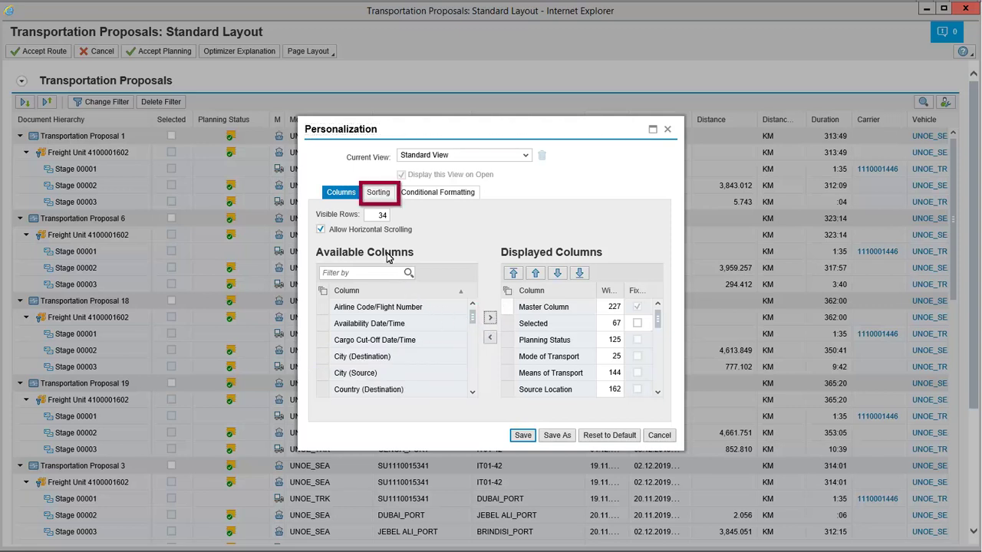
left_click(437, 195)
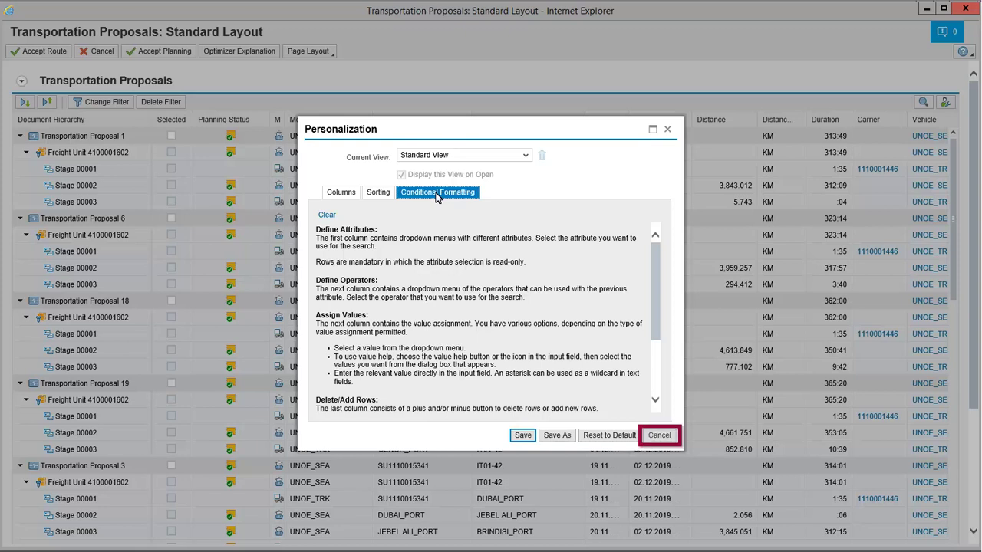
left_click(660, 436)
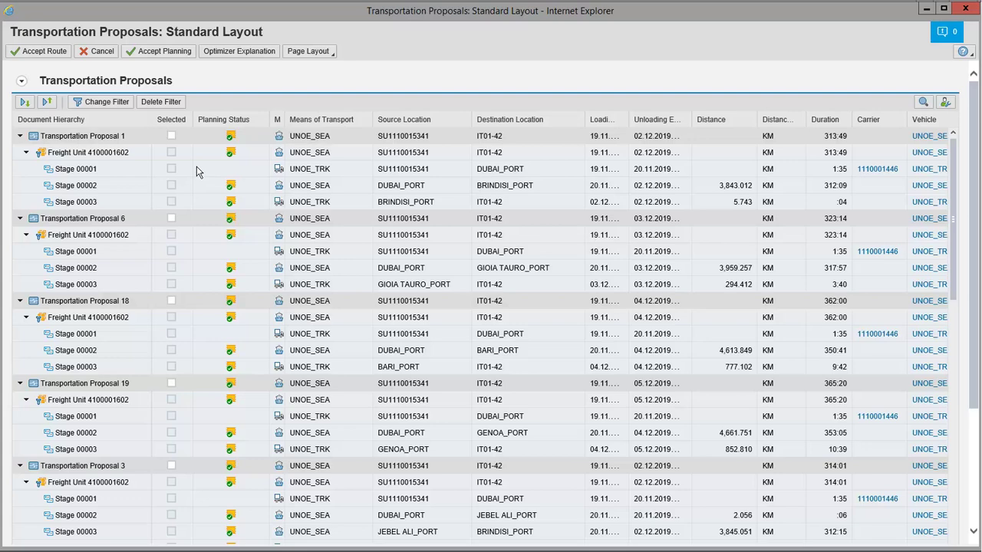
scroll(196, 171, "down", 5)
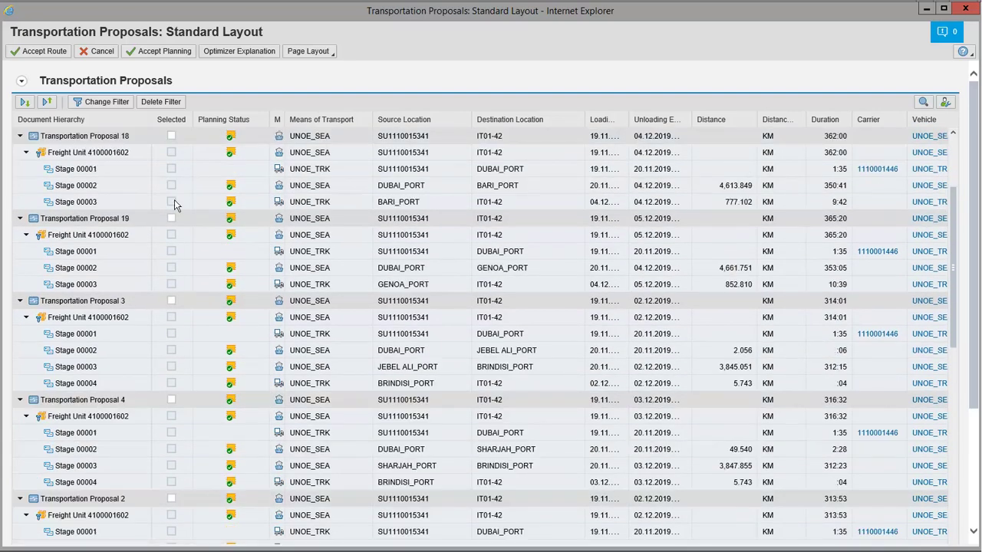
scroll(174, 200, "down", 6)
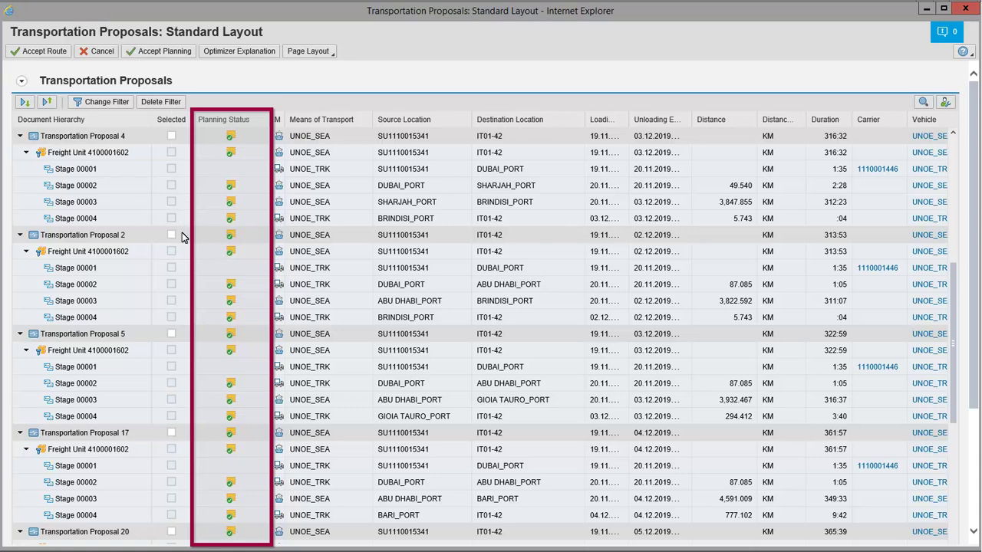
scroll(182, 234, "up", 5)
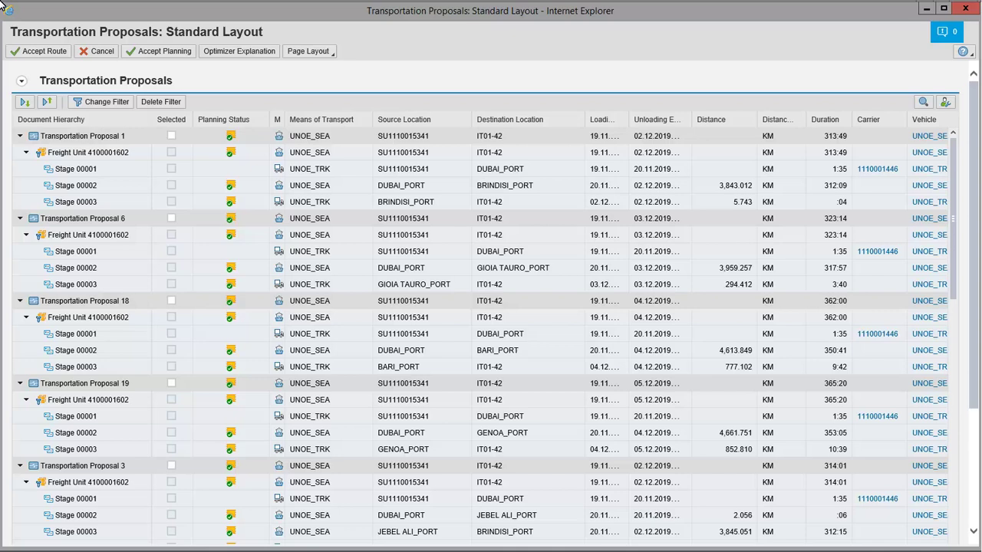
left_click(171, 137)
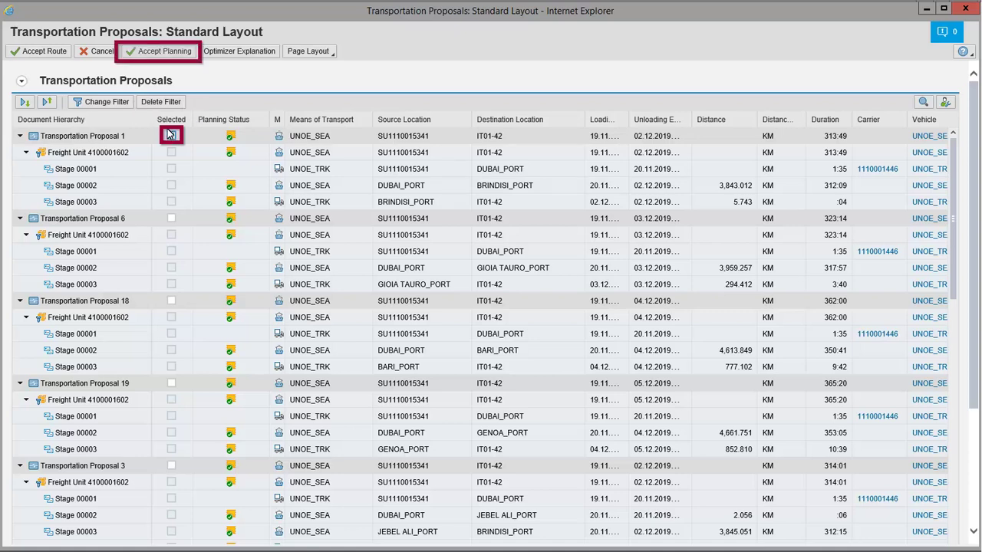
left_click(165, 52)
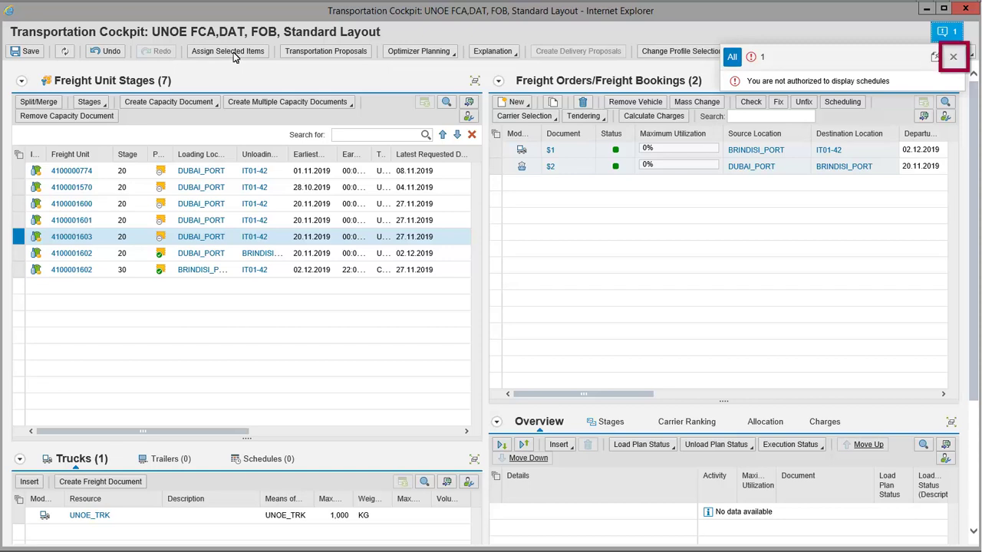
left_click(956, 58)
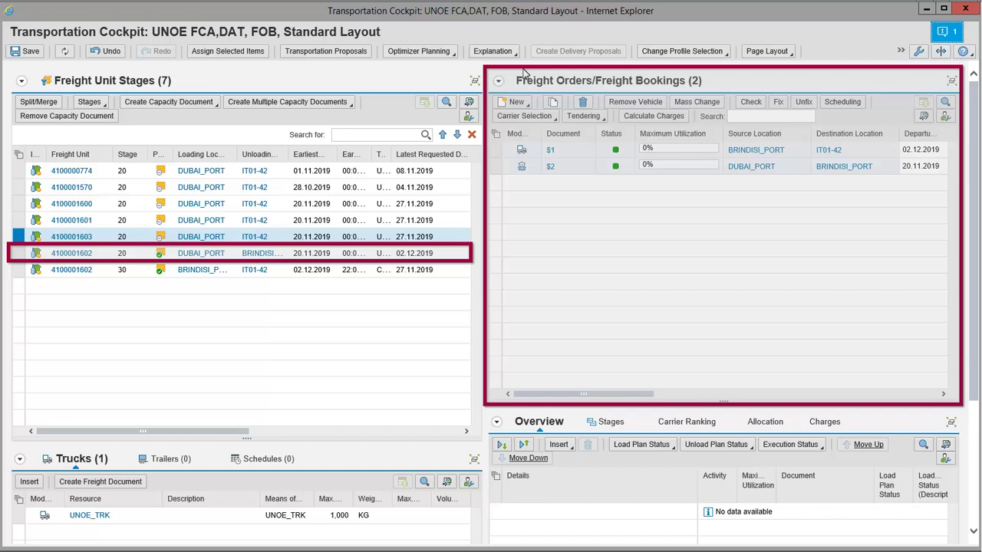
left_click(20, 258)
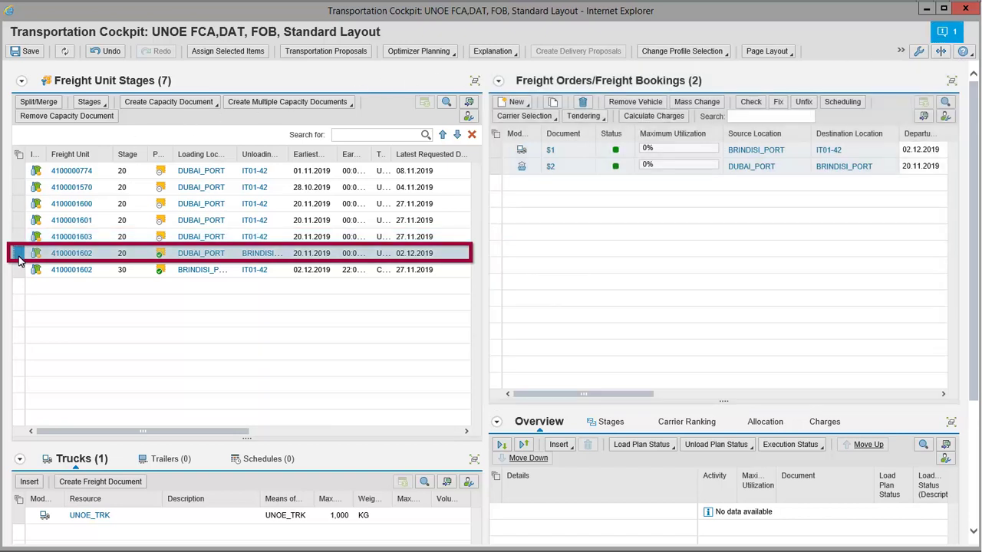
left_click(20, 273, "ctrl")
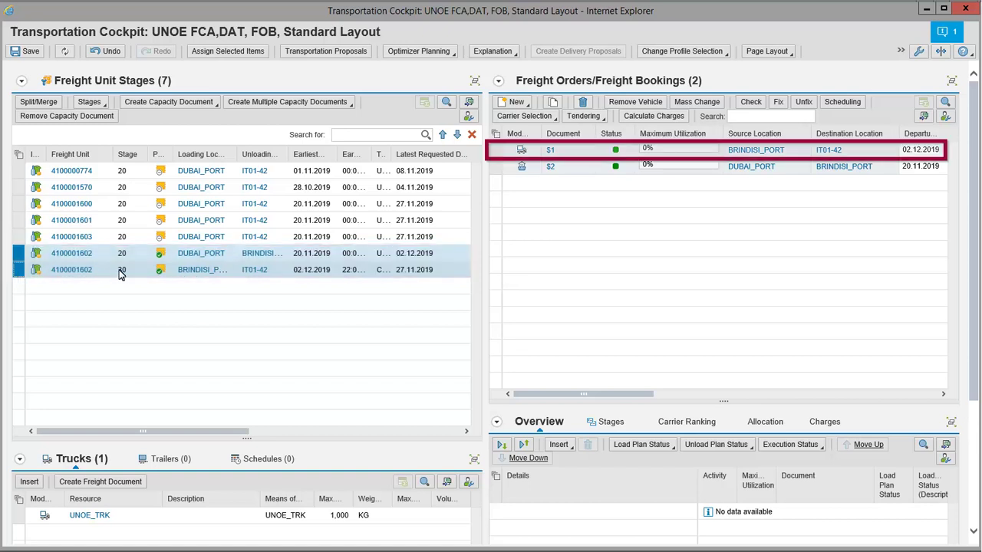
left_click(495, 167)
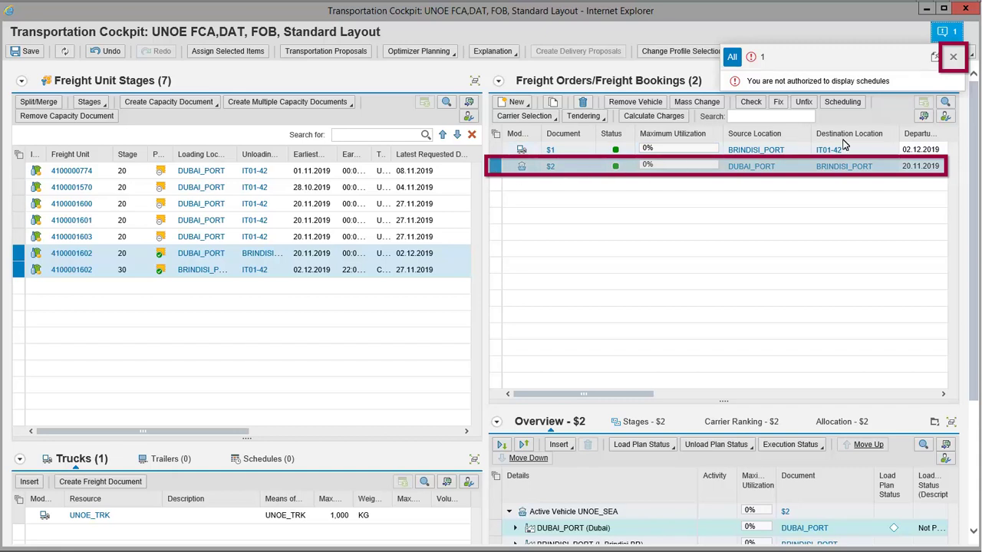
left_click(954, 60)
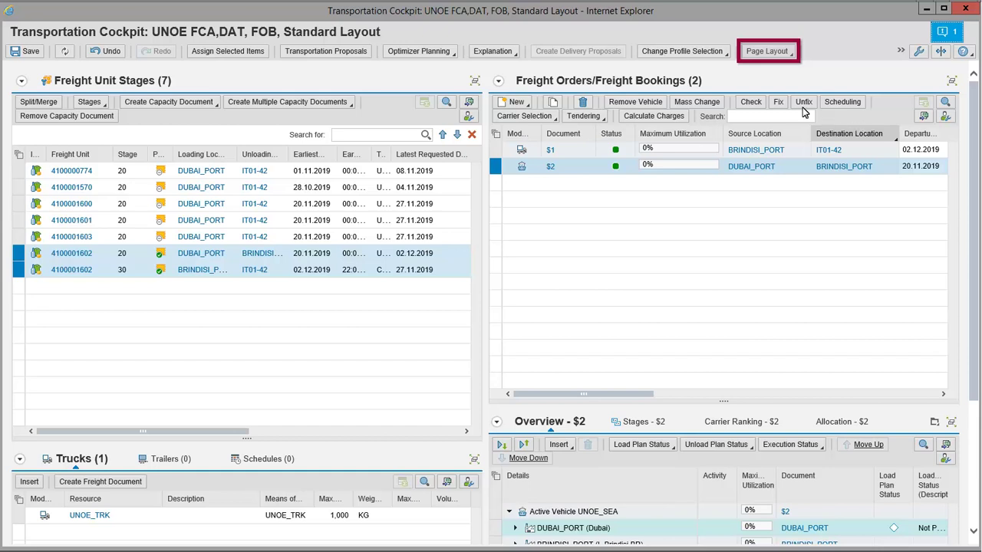
- Change the cockpit's page layout to UN Map Layout and dismiss the message list
left_click(767, 51)
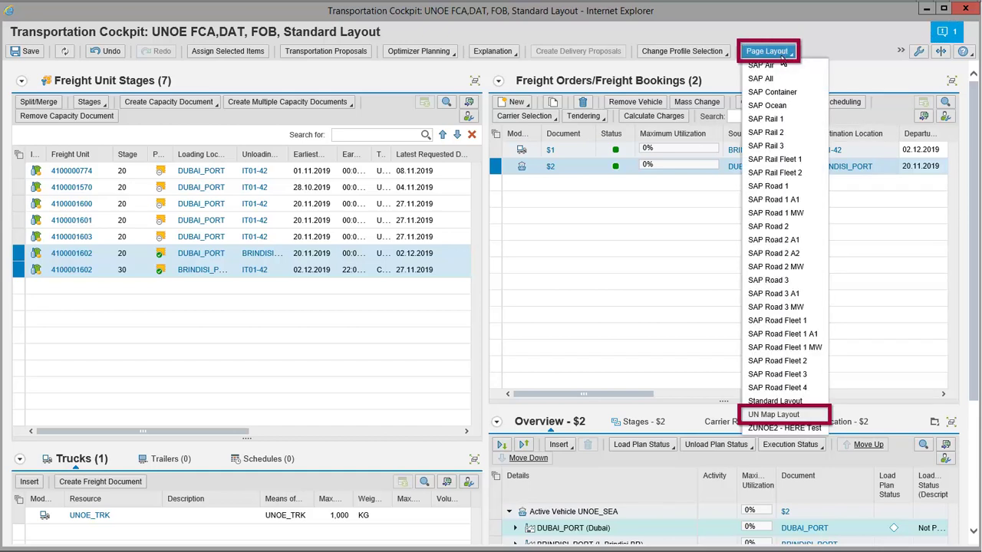
left_click(767, 415)
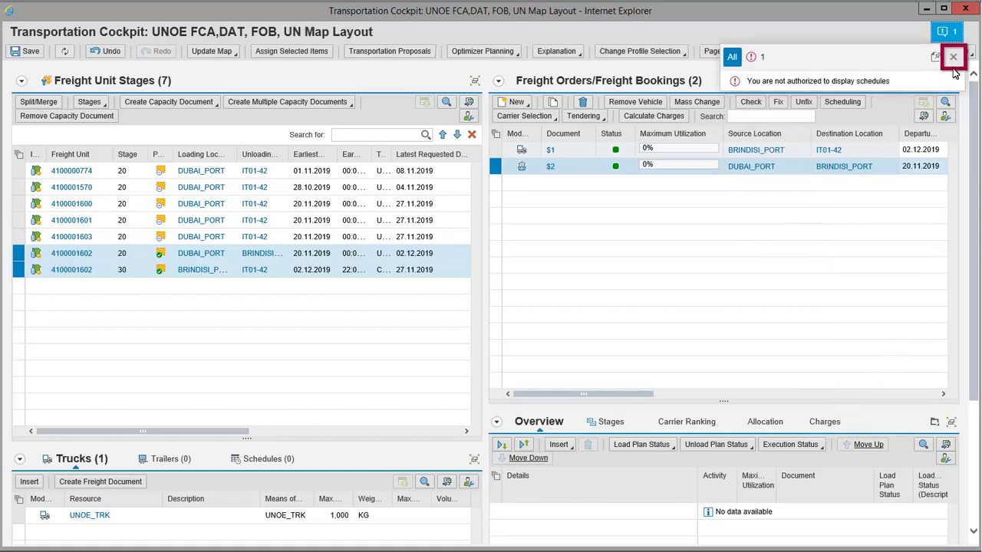
left_click(955, 56)
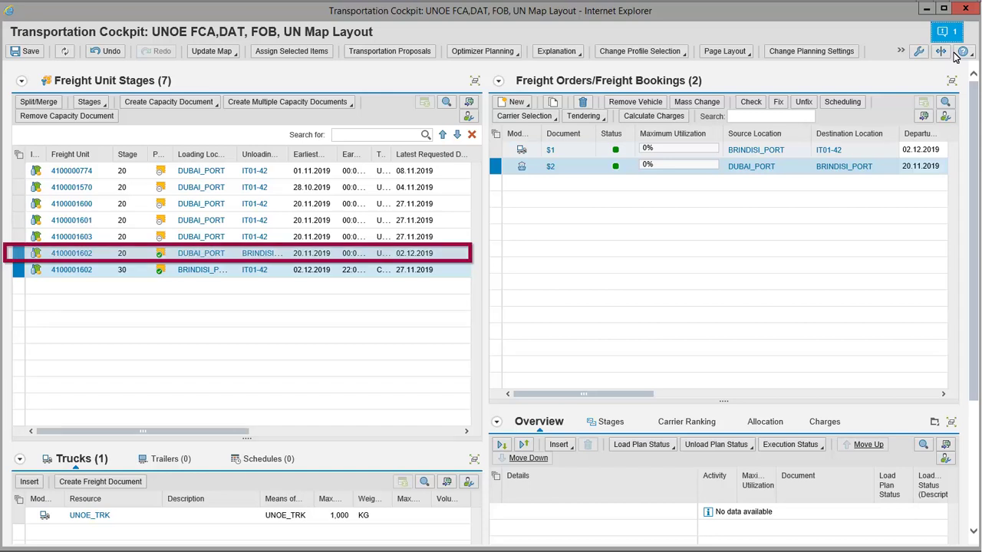
left_click(17, 255)
left_click(18, 271, "ctrl")
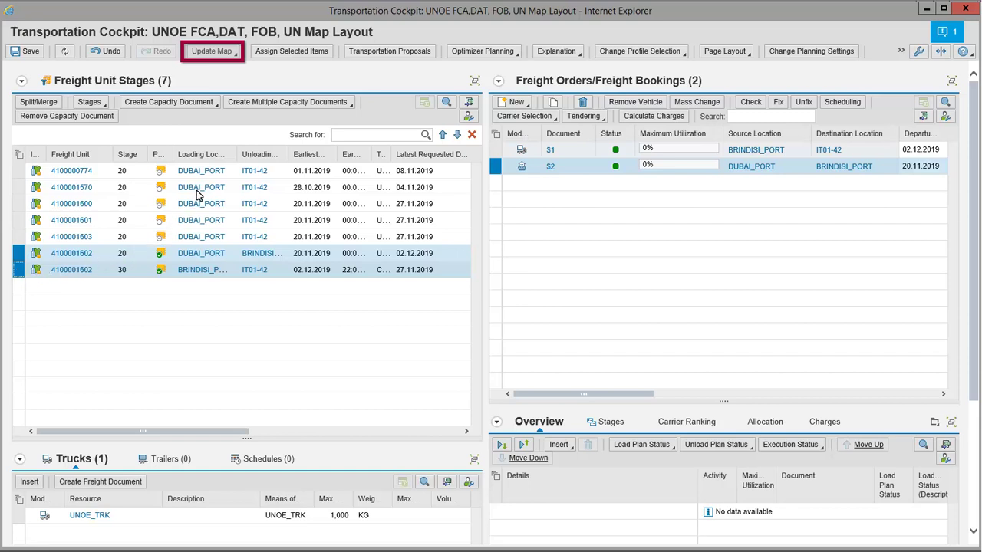
left_click(232, 52)
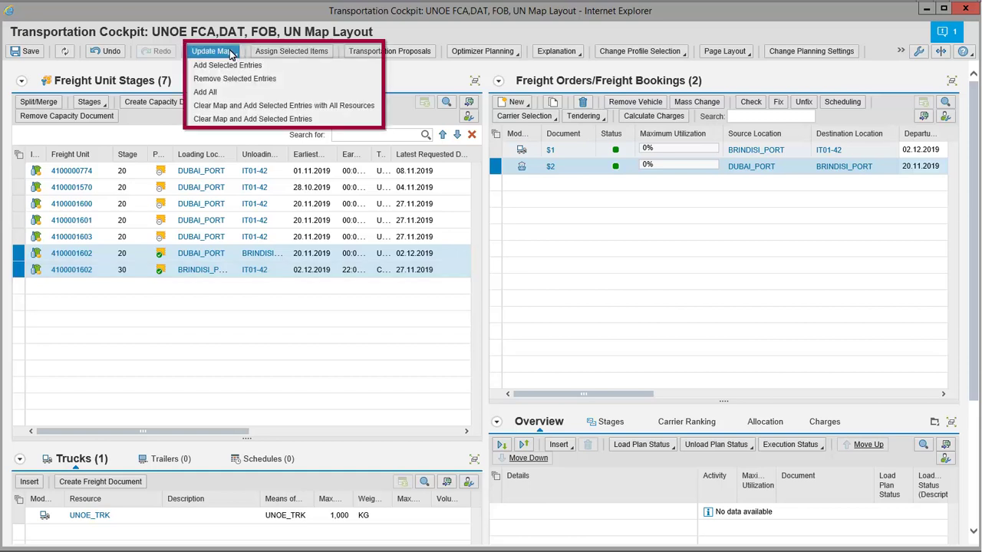
left_click(226, 121)
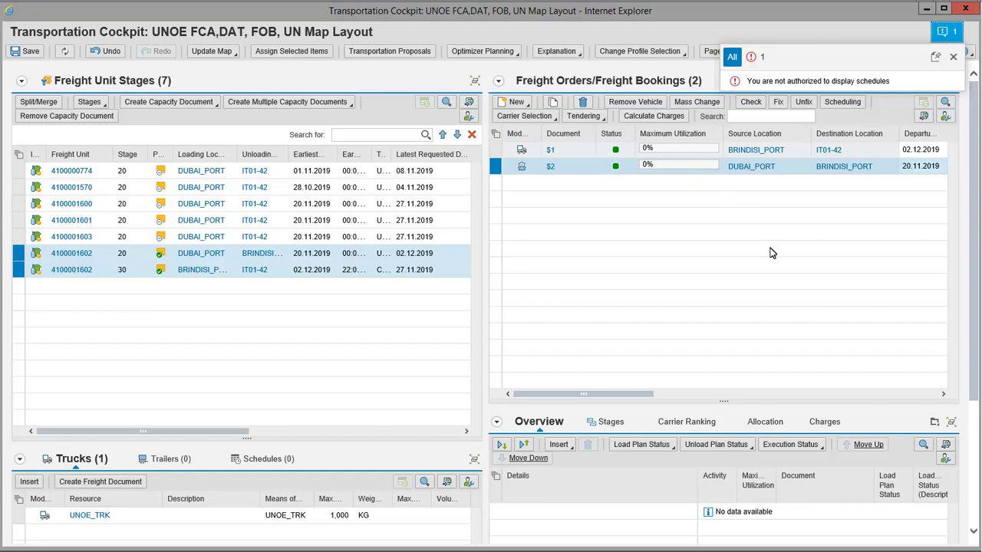
- Show the Map view, fit it to the freight unit's route, and switch to the Map Display view
scroll(772, 253, "down", 5)
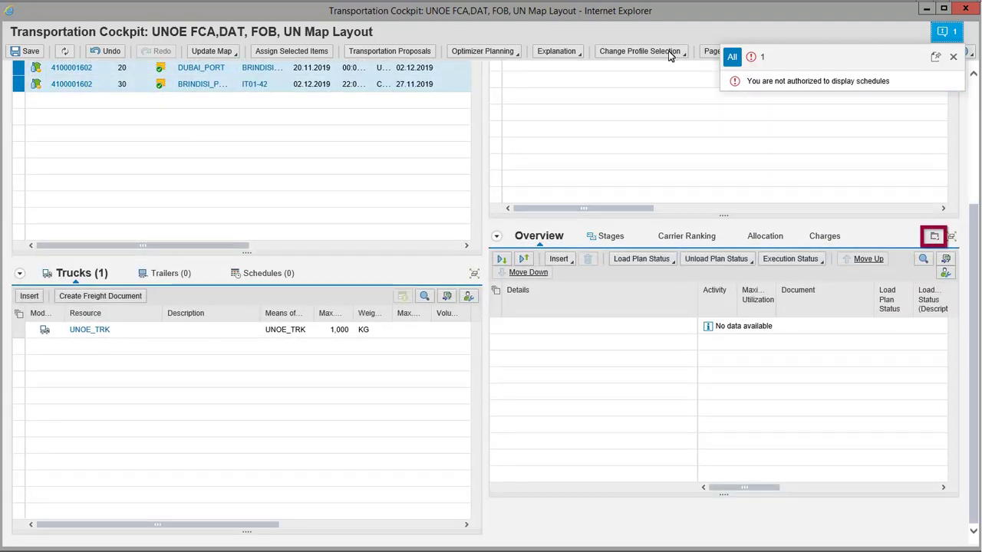
left_click(935, 237)
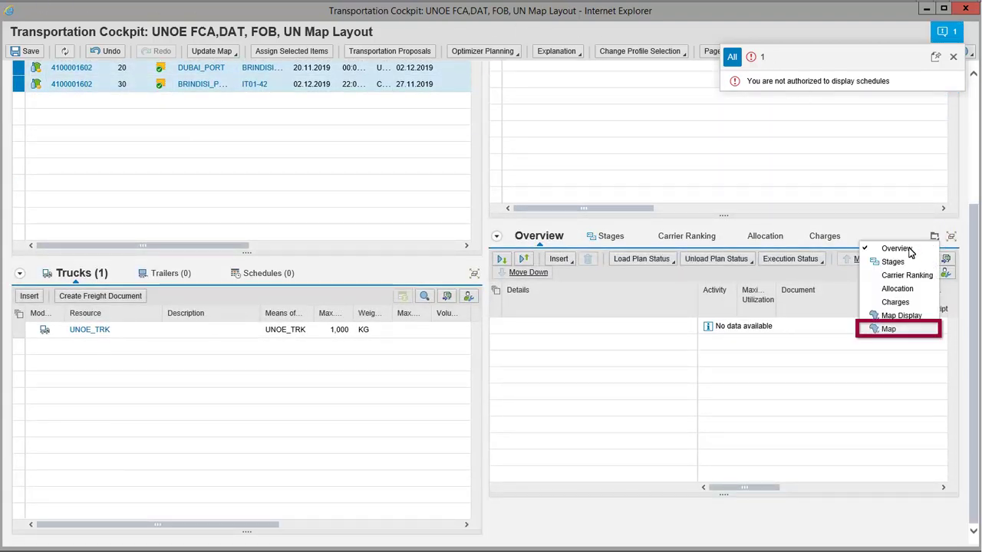
left_click(890, 330)
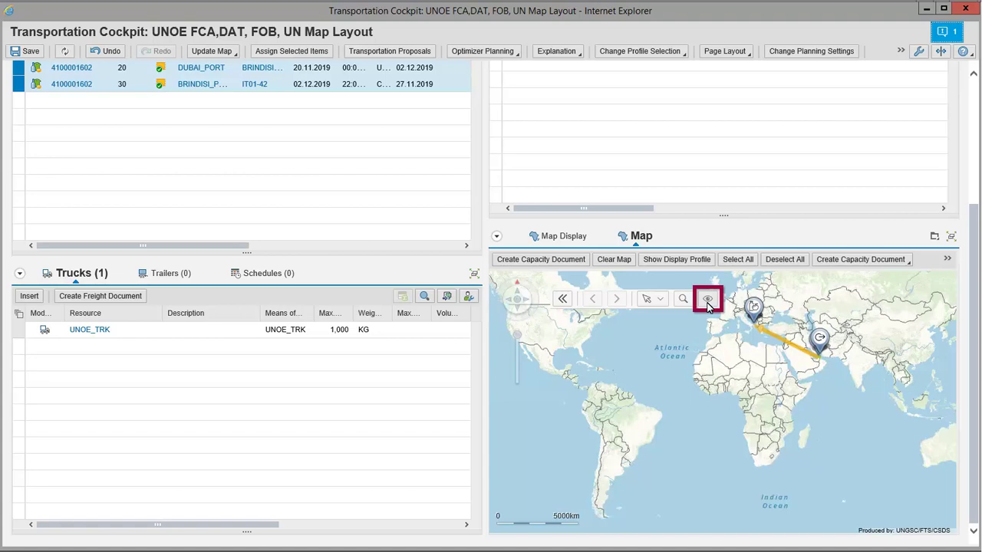
left_click(707, 301)
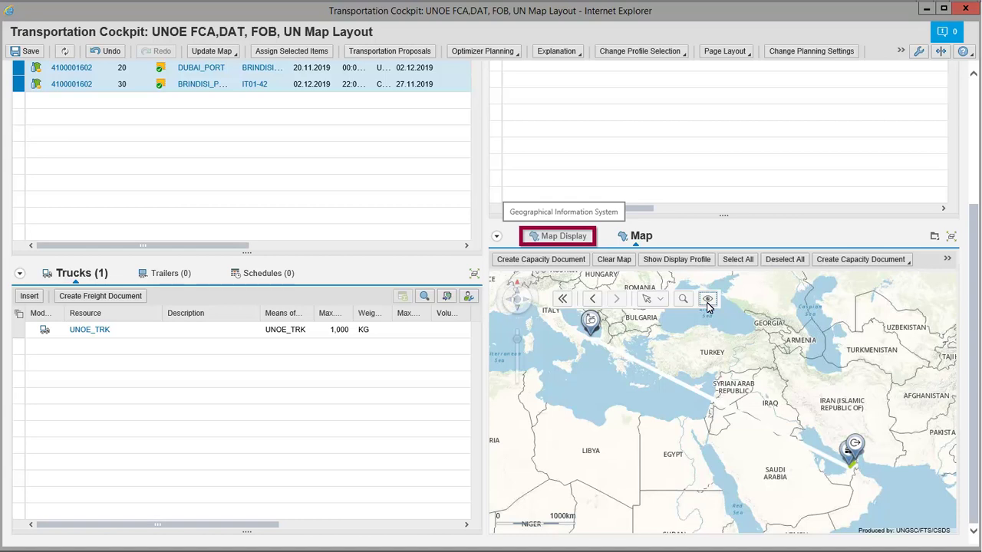
left_click(564, 236)
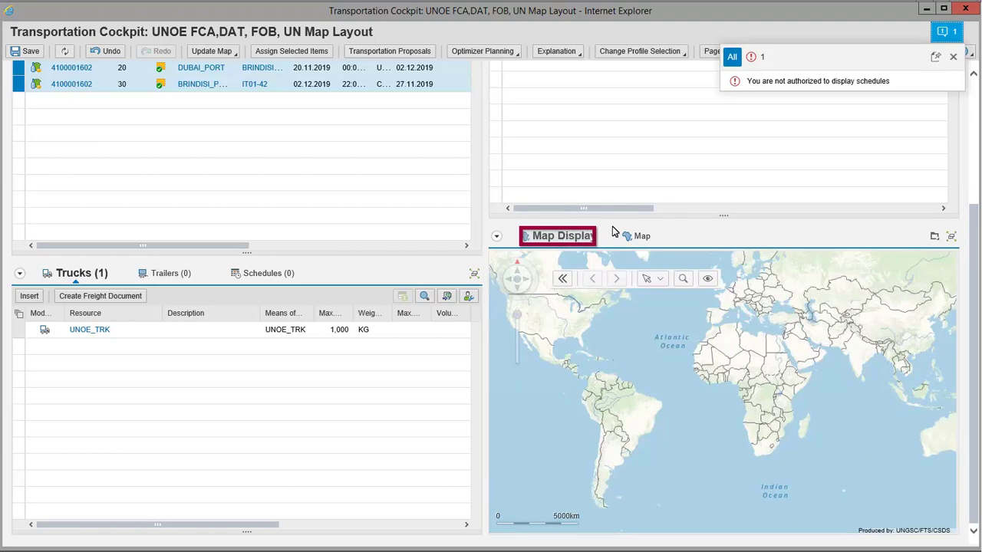
scroll(621, 219, "up", 3)
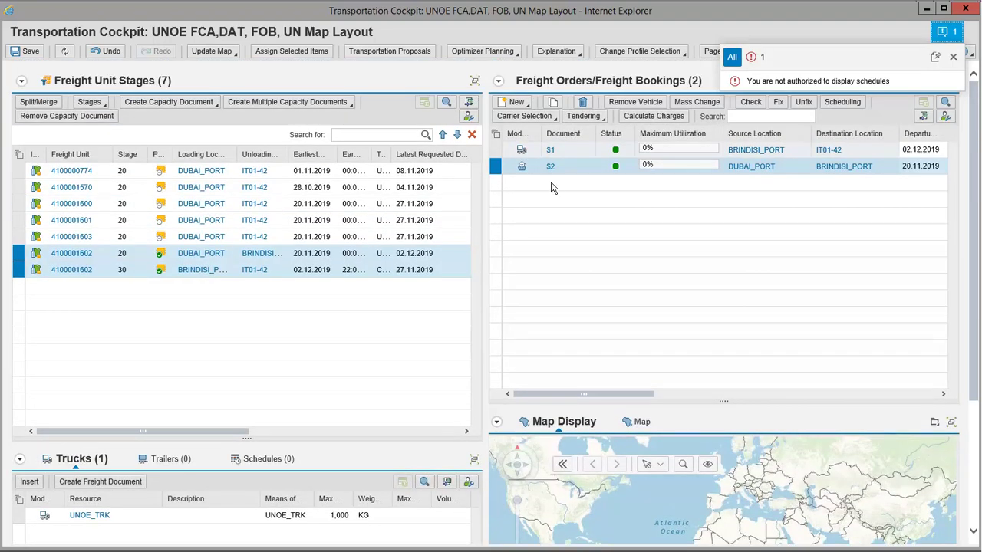
- Display the route of the BRINDISI_PORT to IT01-42 freight order on the map and examine its start and destination
left_click(496, 149)
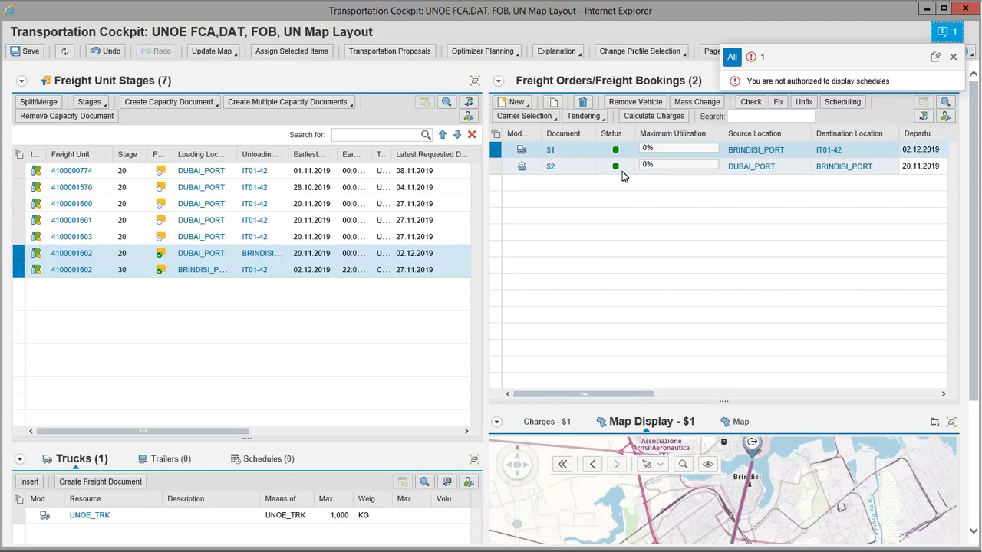
scroll(654, 233, "down", 1)
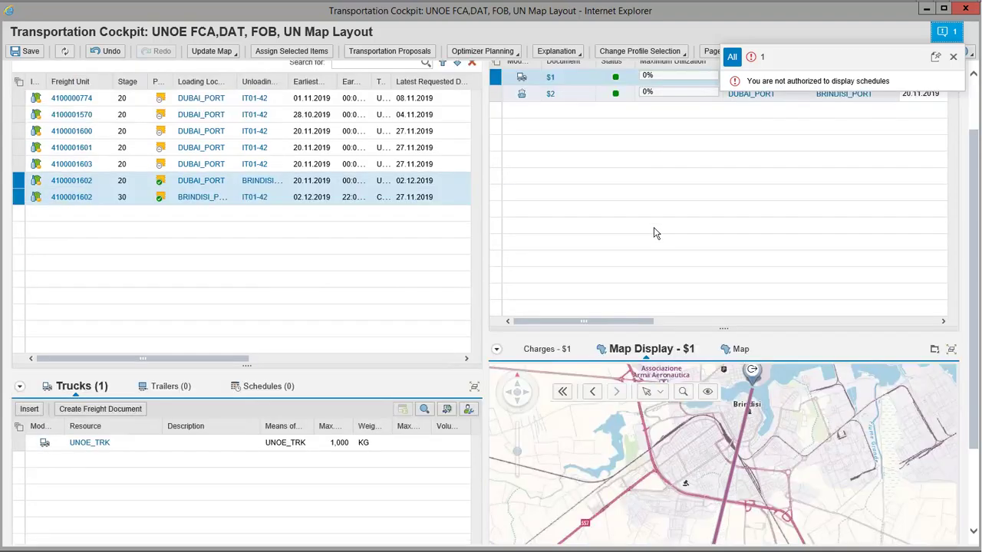
scroll(743, 373, "down", 3)
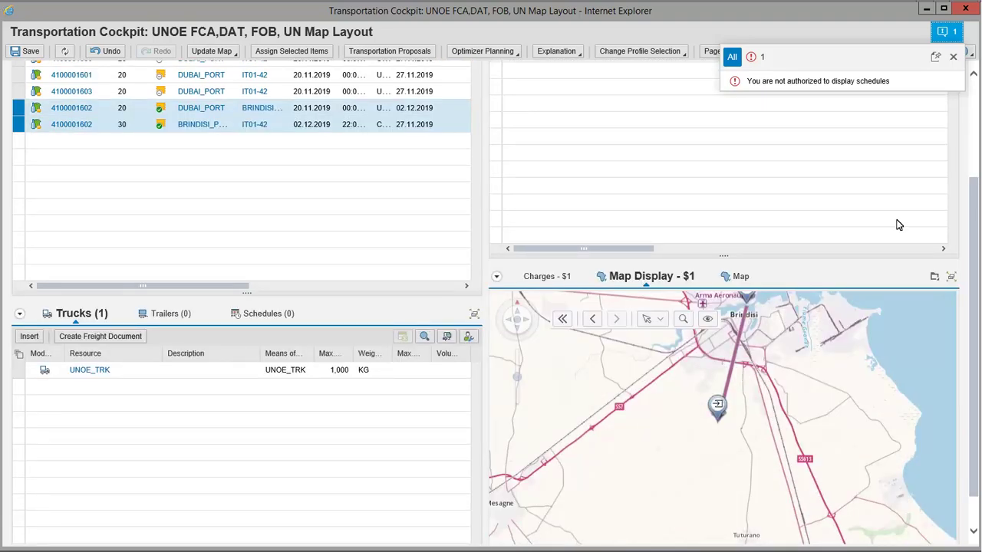
scroll(896, 222, "up", 2)
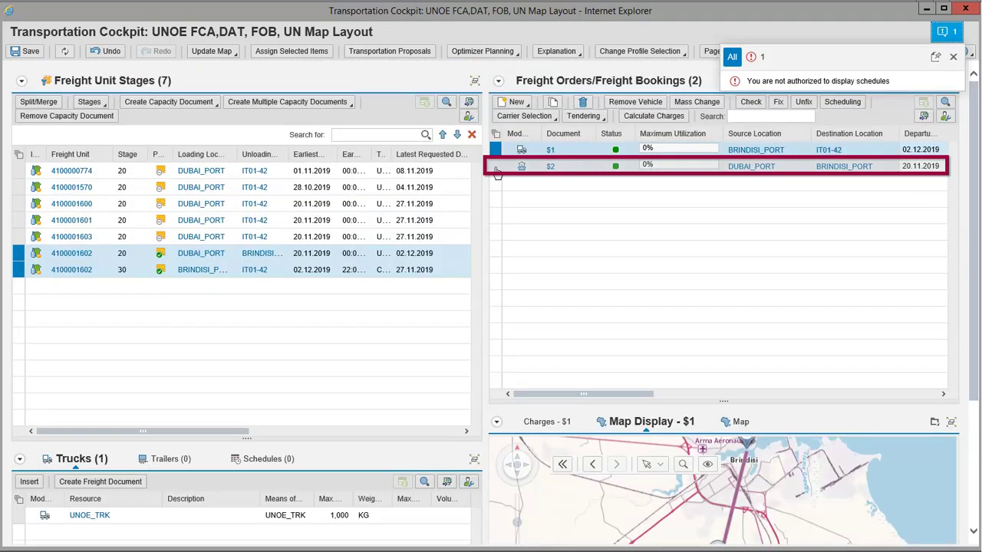
- Display the route of the DUBAI_PORT to BRINDISI_PORT freight booking on the map and examine the full sea leg
left_click(495, 168)
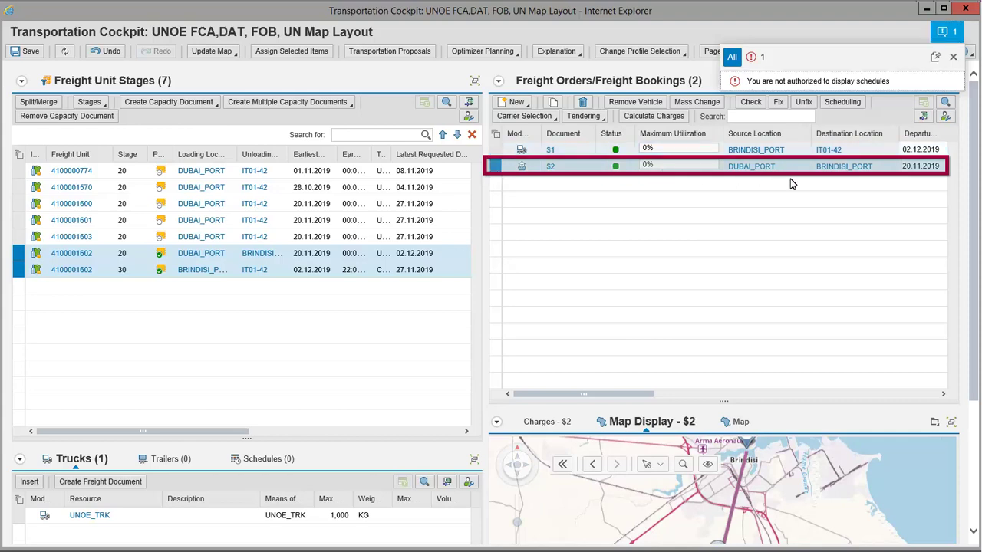
left_click_drag(976, 250, 978, 388)
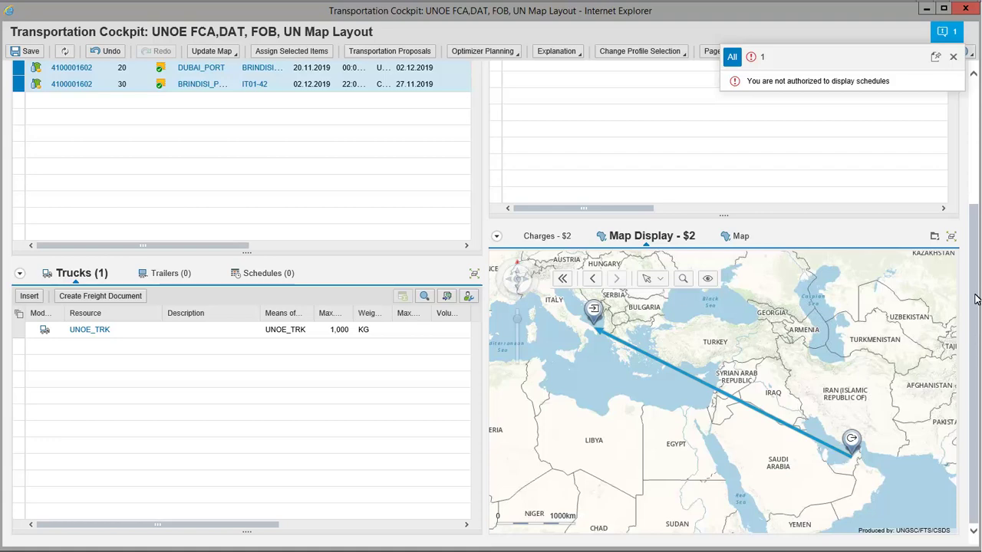
scroll(976, 299, "up", 3)
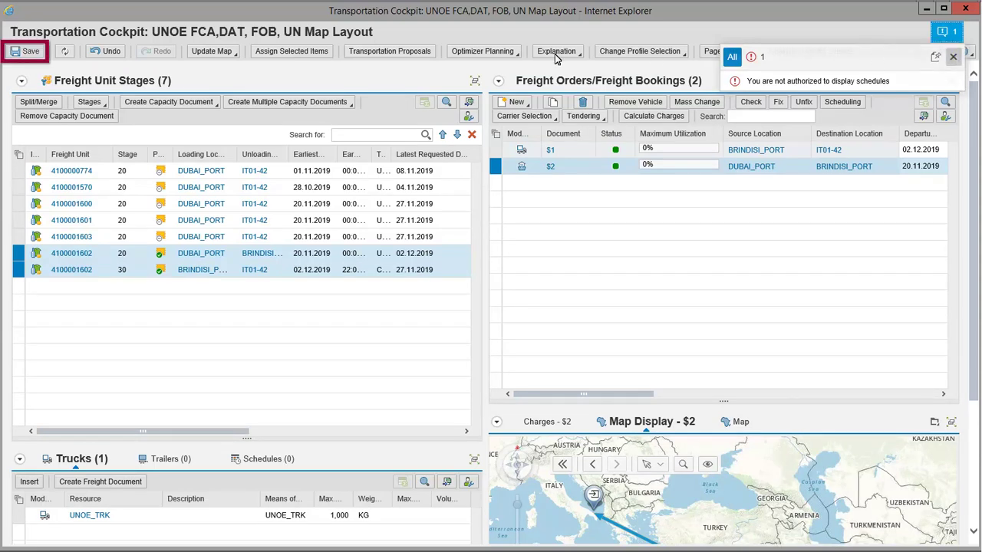
- Save the planned freight order and freight booking, and dismiss the message list
left_click(25, 55)
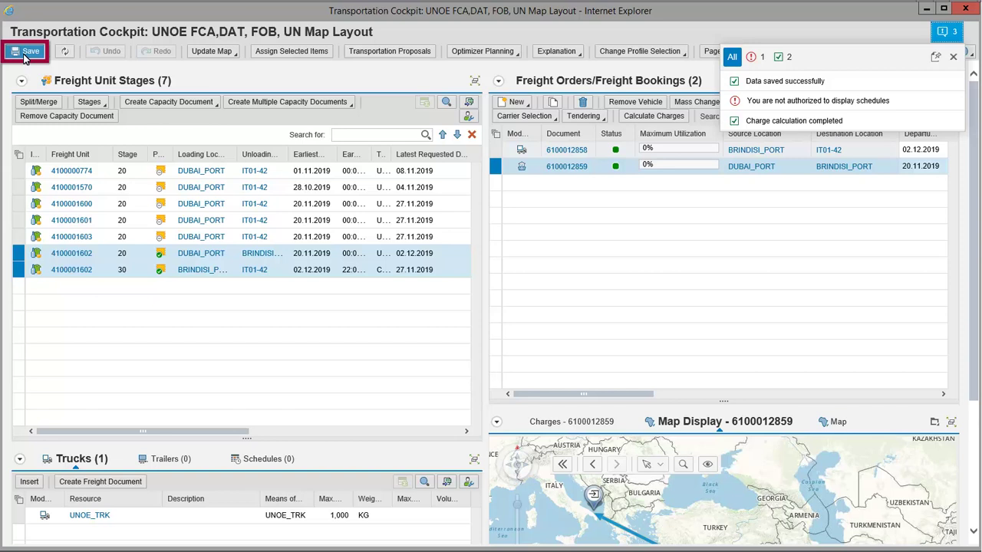
left_click(954, 58)
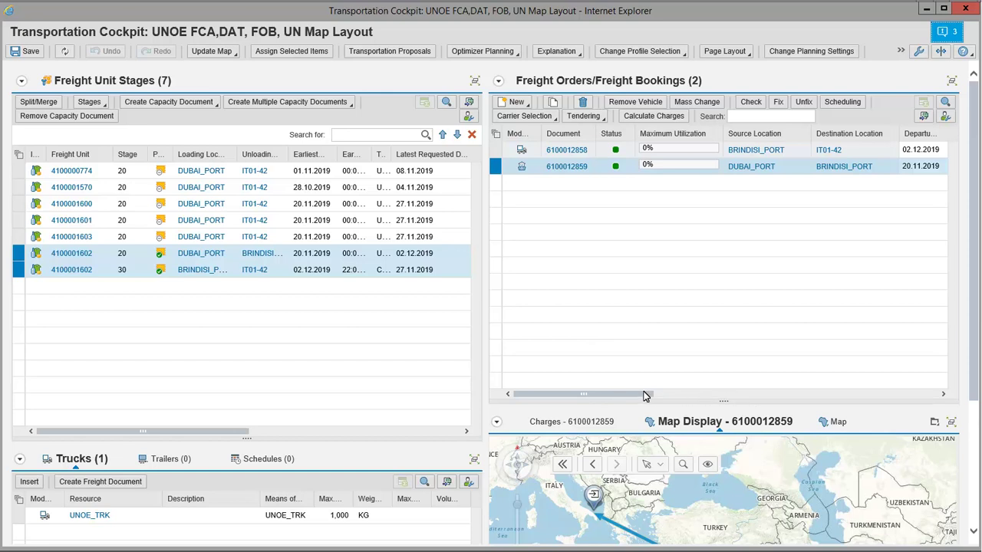
- Open the saved BRINDISI_PORT to IT01-42 freight order and enlarge its window to view the document flow
left_click_drag(645, 395, 923, 401)
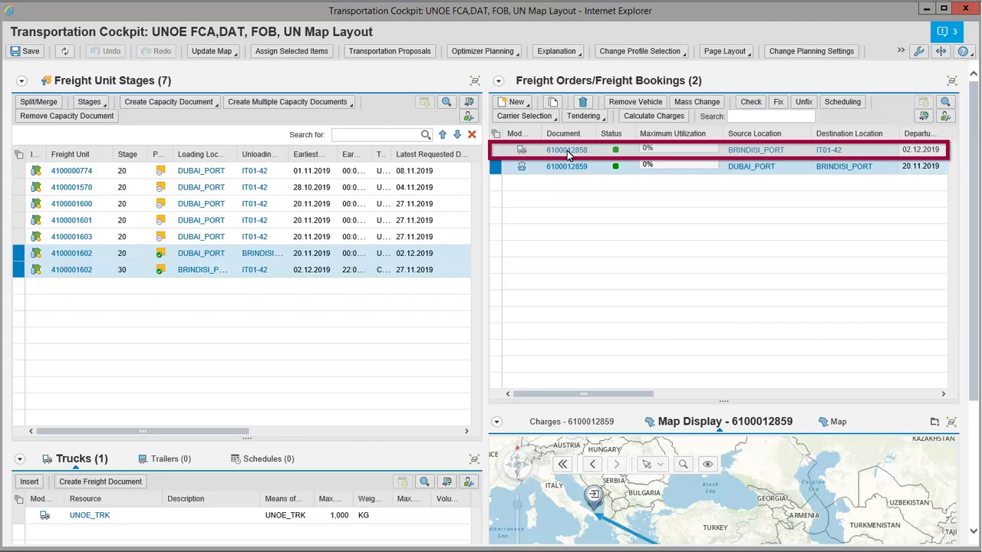
left_click(567, 150)
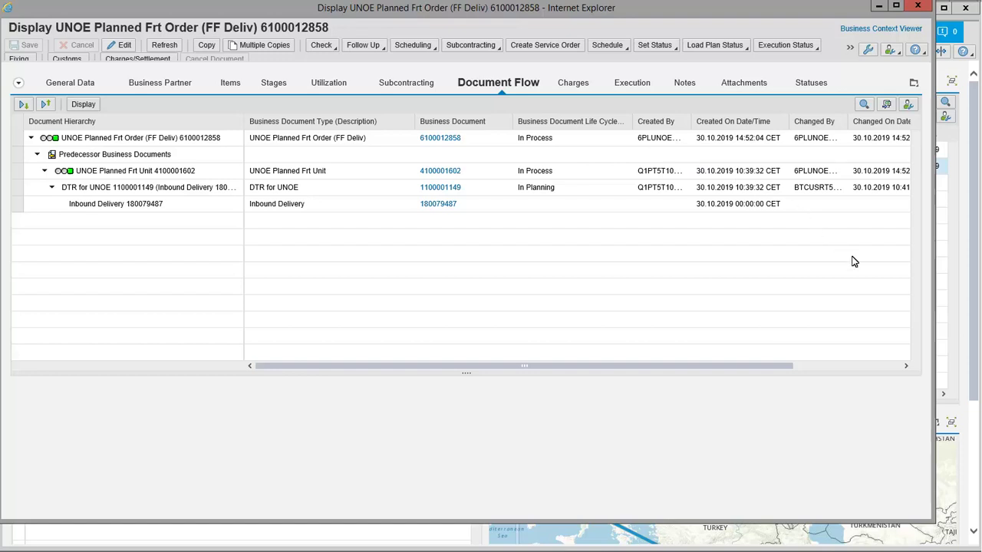
left_click_drag(934, 529, 981, 550)
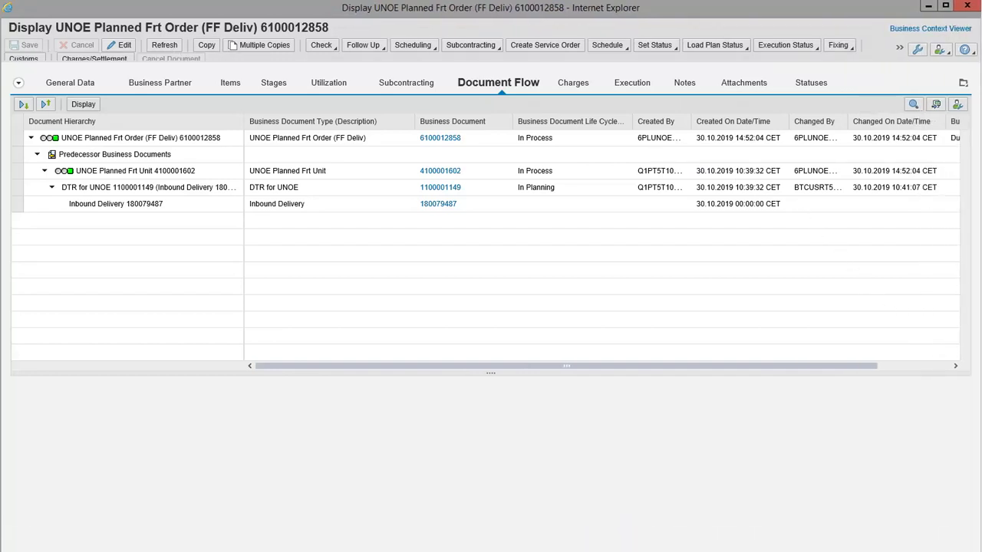